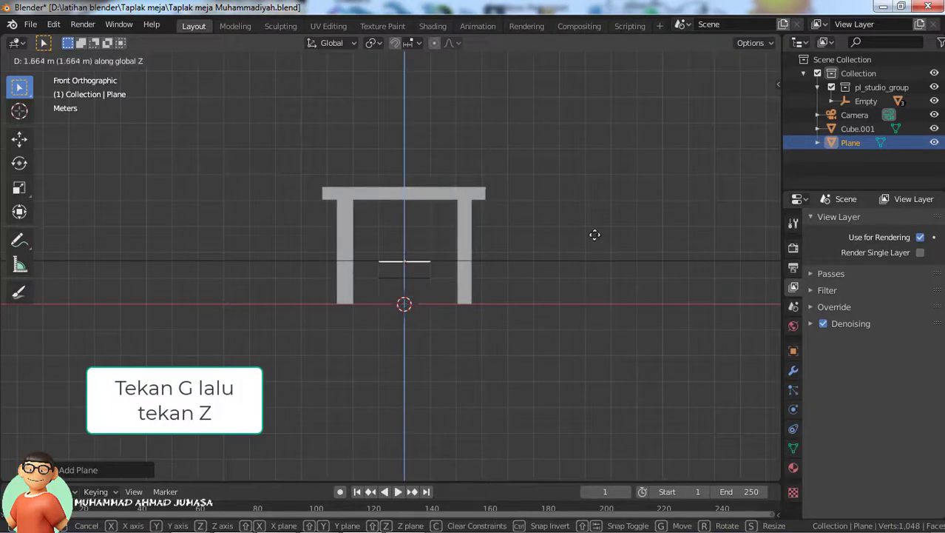
- Raise the plane along Z to just above the tabletop and scale it up until it overhangs all table edges
left_click(597, 187)
middle_click_drag(584, 298, 569, 350)
key("s")
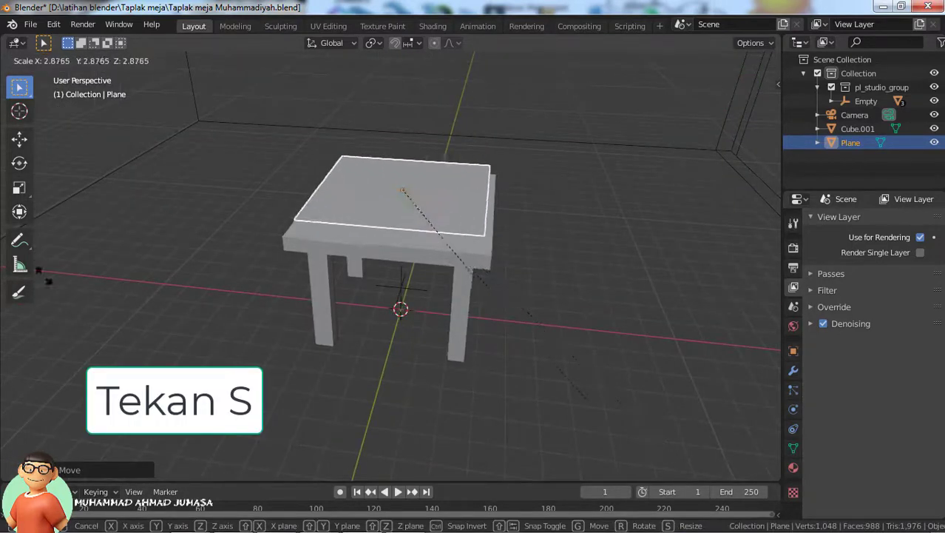
left_click(68, 139)
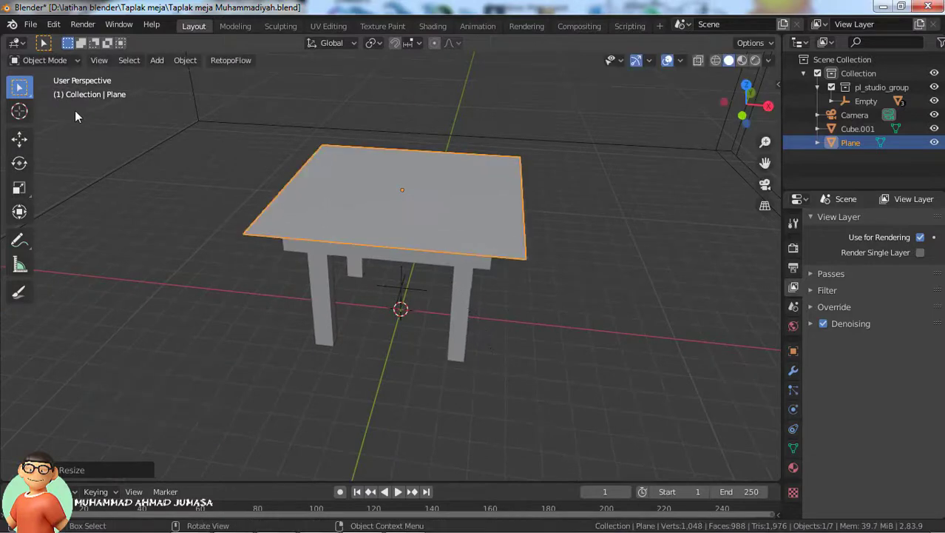
- Rotate the plane about 45 degrees in top view so its corners point past the middle of each table side
middle_click_drag(261, 305, 152, 289)
key("KP_7")
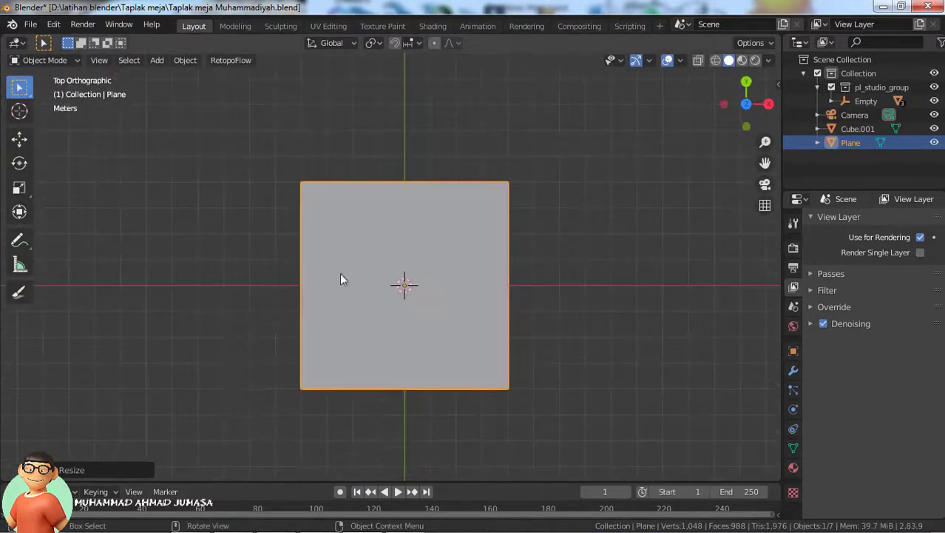
key("r")
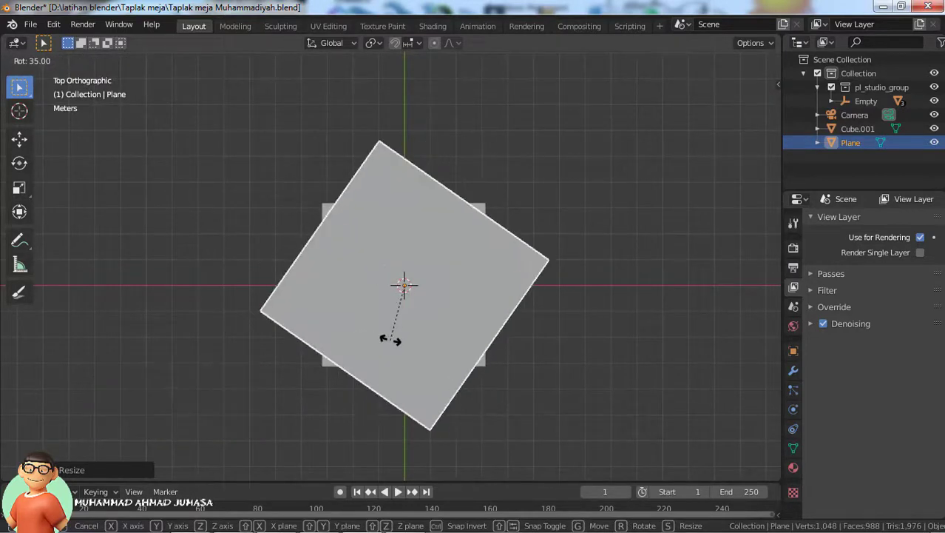
left_click(378, 341)
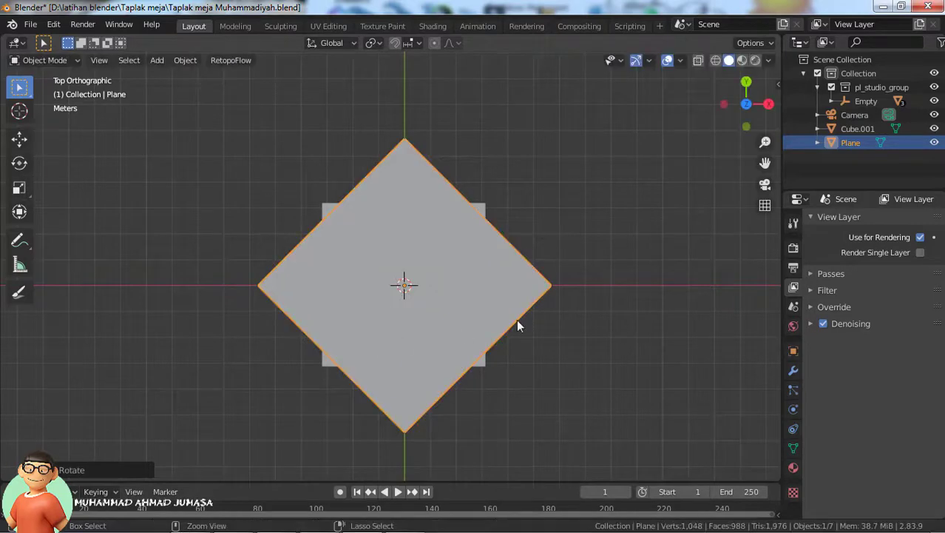
middle_click_drag(555, 301, 504, 247)
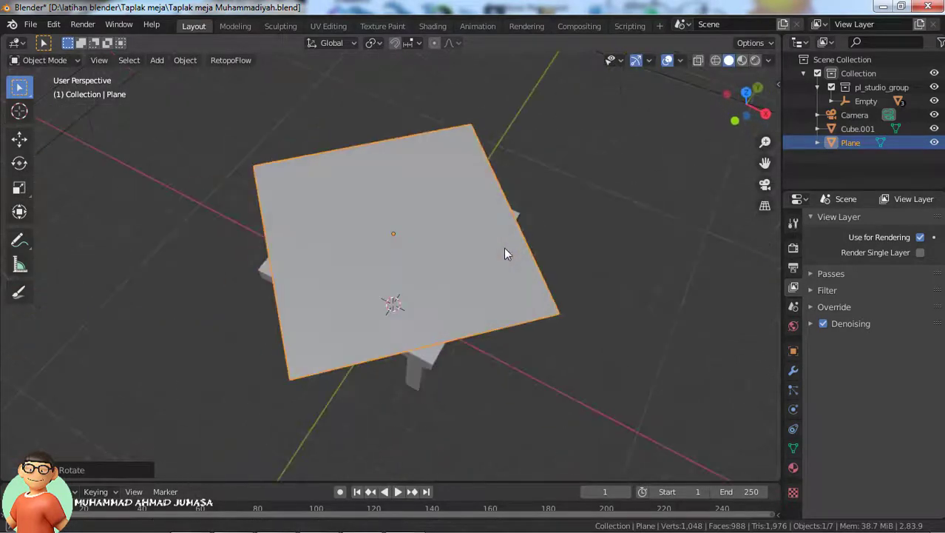
- In Edit Mode, add two centred, crossing loop cuts that divide the plane into four equal faces
key("KP_7")
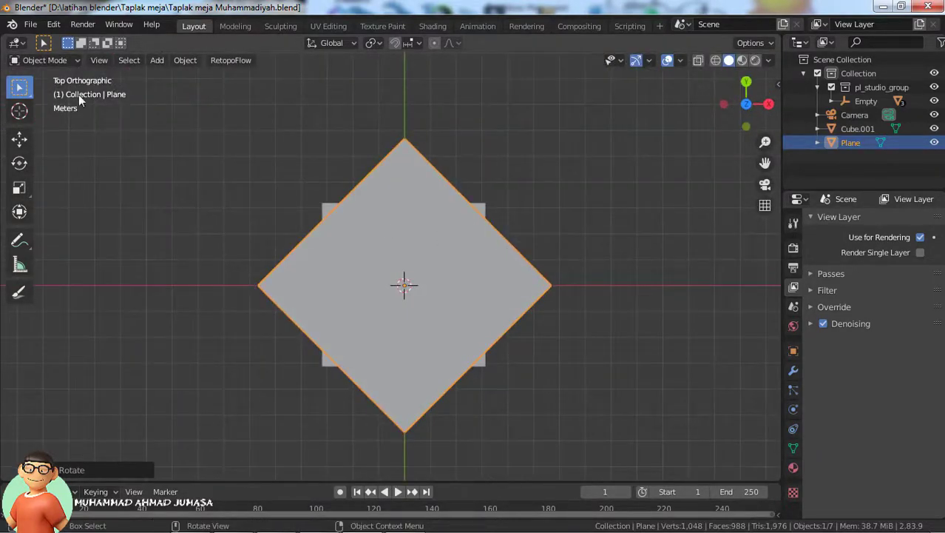
left_click(54, 59)
left_click(48, 94)
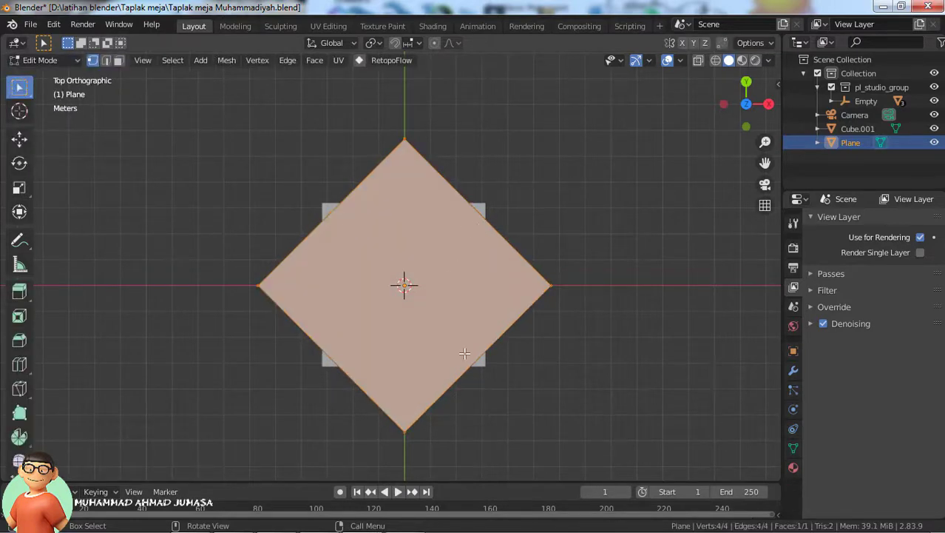
key("ctrl+r")
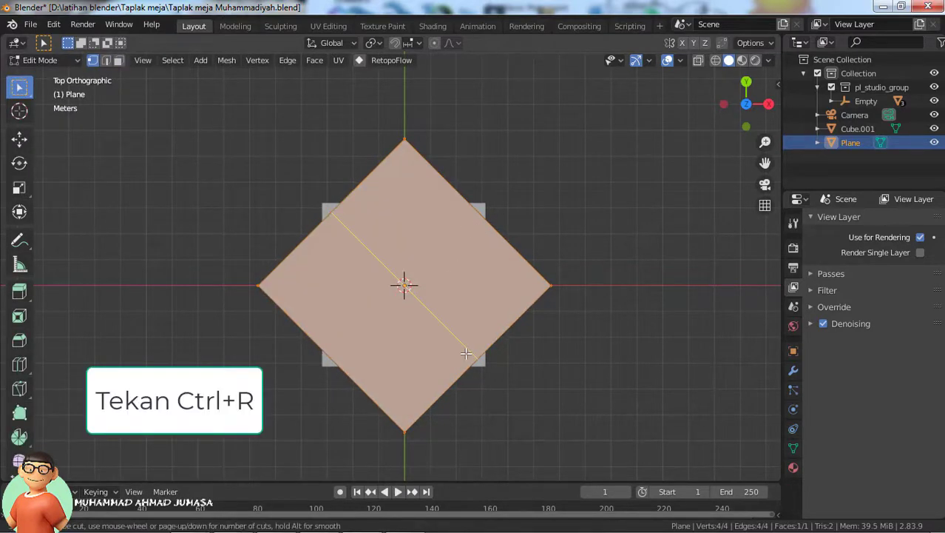
left_click(466, 354)
right_click(463, 355)
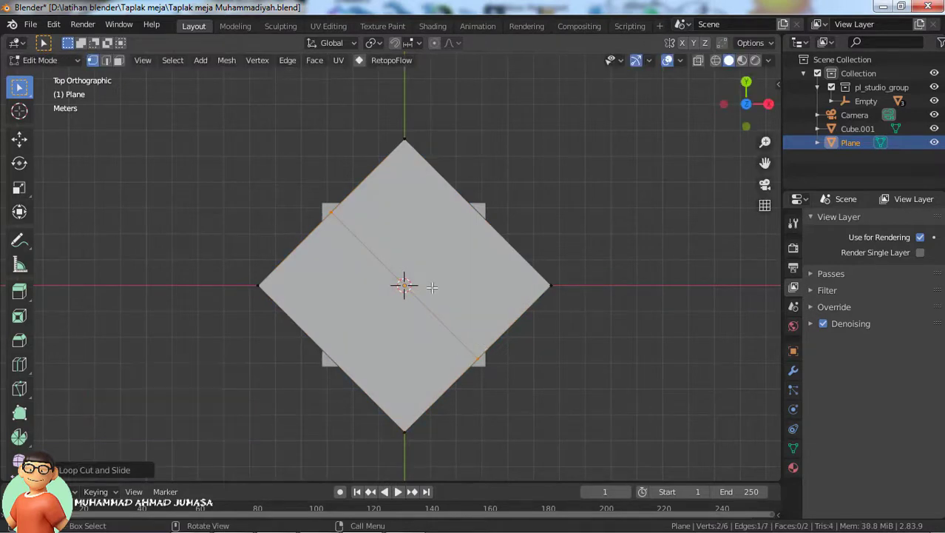
key("ctrl+r")
left_click(482, 235)
right_click(485, 234)
- Subdivide the whole plane mesh with the number of cuts set to 10
key("a")
right_click(477, 287)
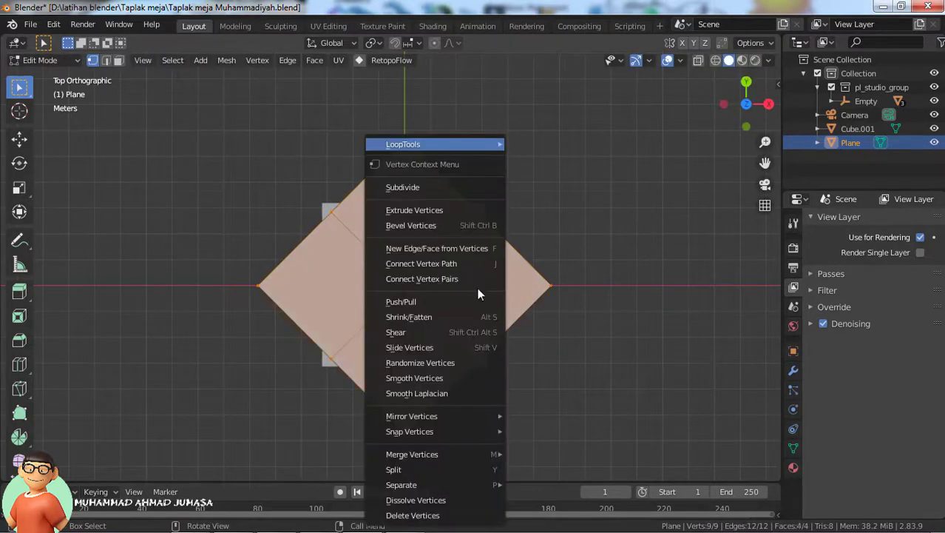
left_click(437, 186)
right_click(446, 252)
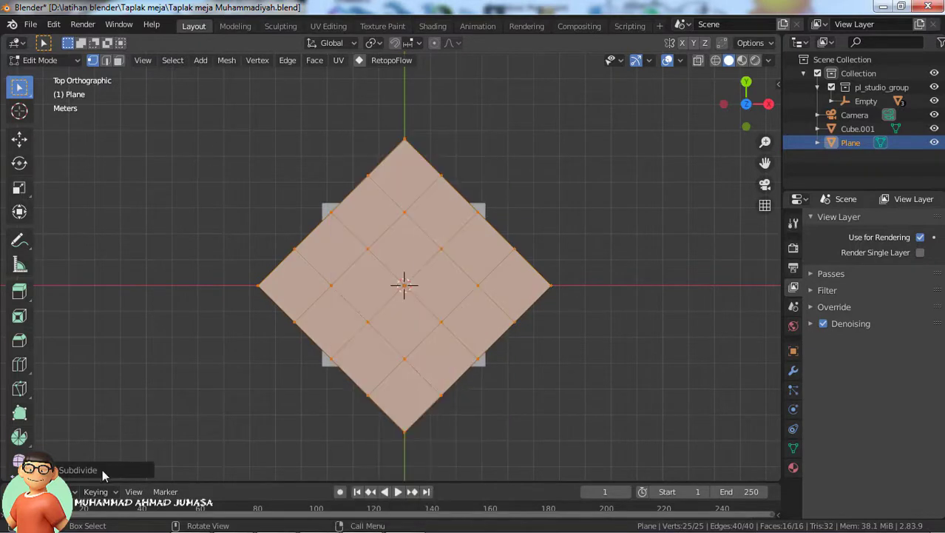
left_click(102, 469)
left_click(227, 373)
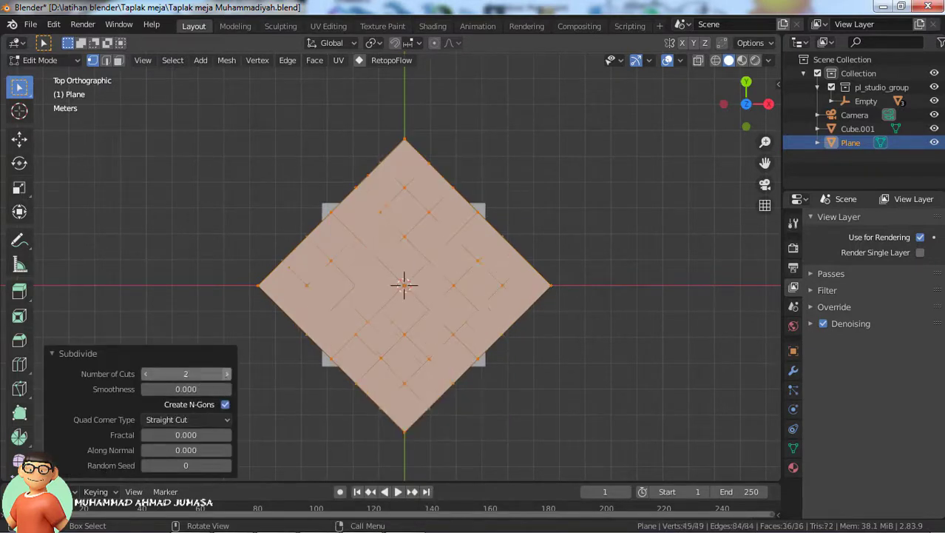
left_click(228, 374)
left_click(227, 373)
left_click(227, 373)
left_click(227, 373)
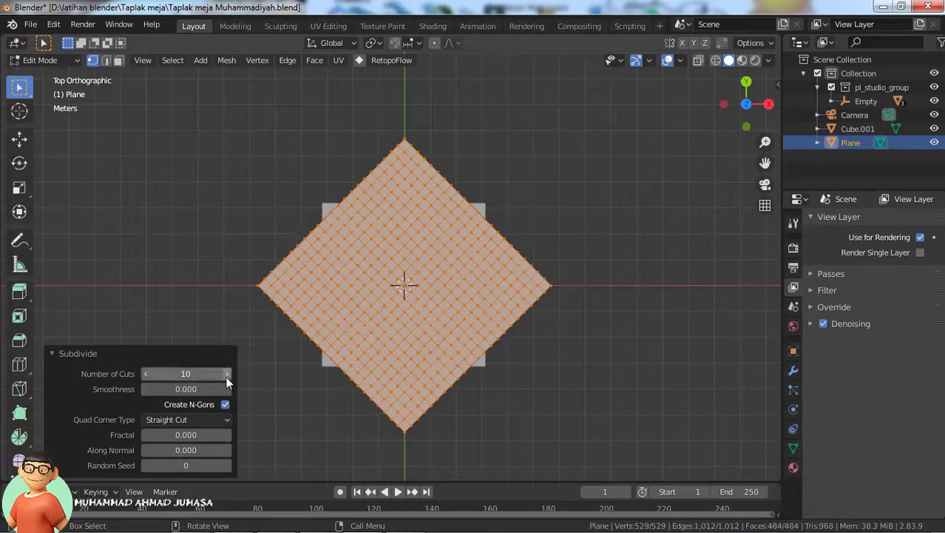
left_click(632, 324)
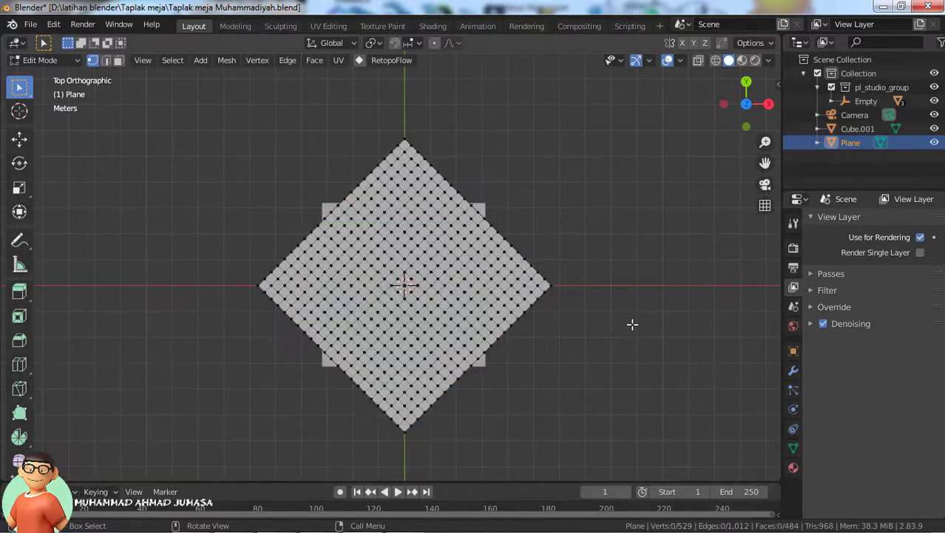
- Add a Subdivision Surface modifier to the plane and set its viewport subdivisions to 2
key("a")
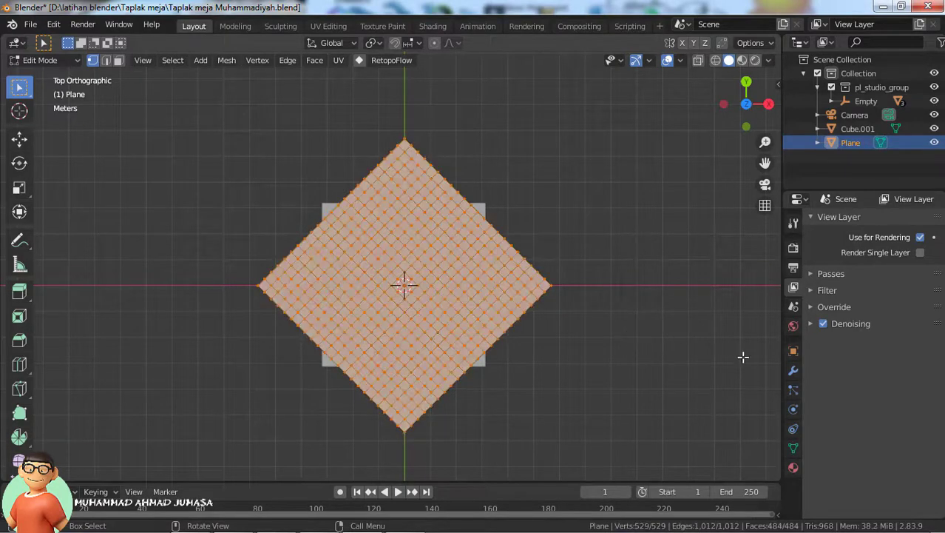
left_click(794, 370)
left_click(851, 223)
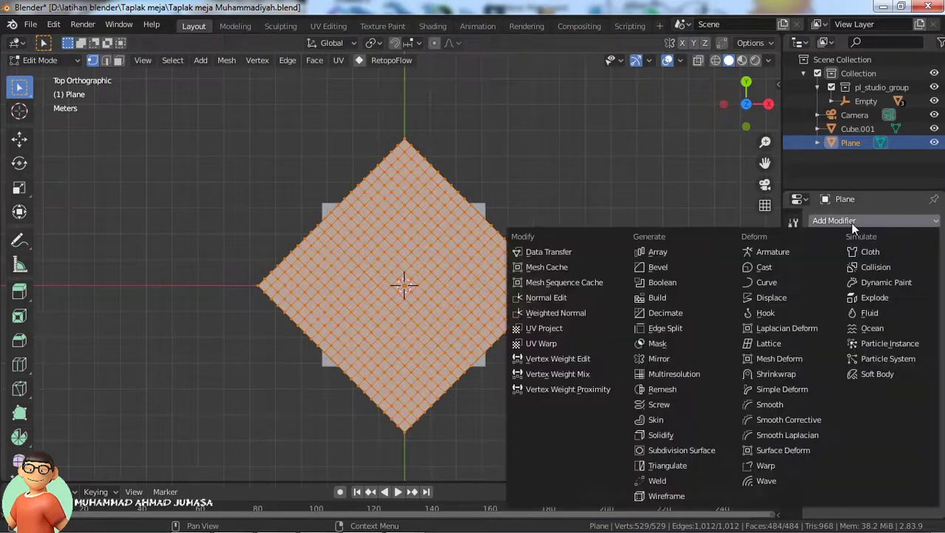
left_click(691, 449)
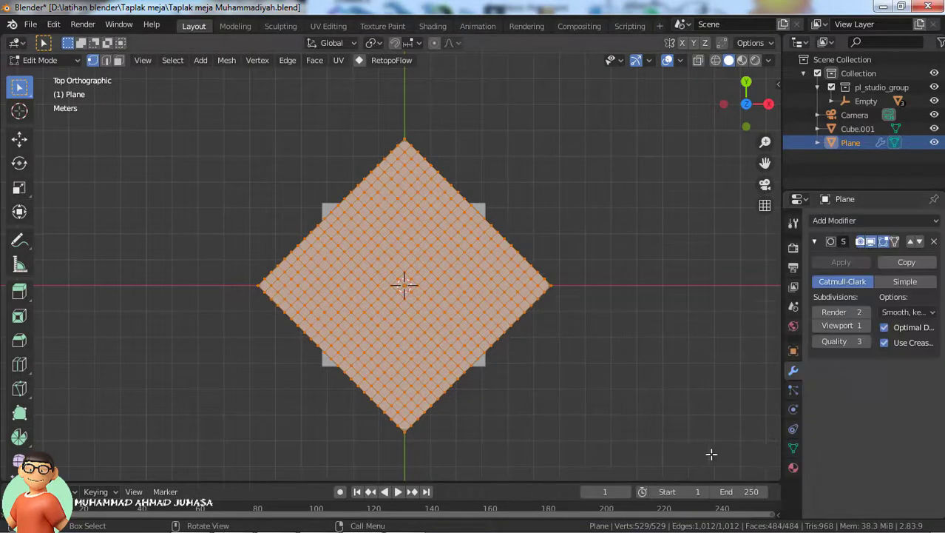
left_click(868, 326)
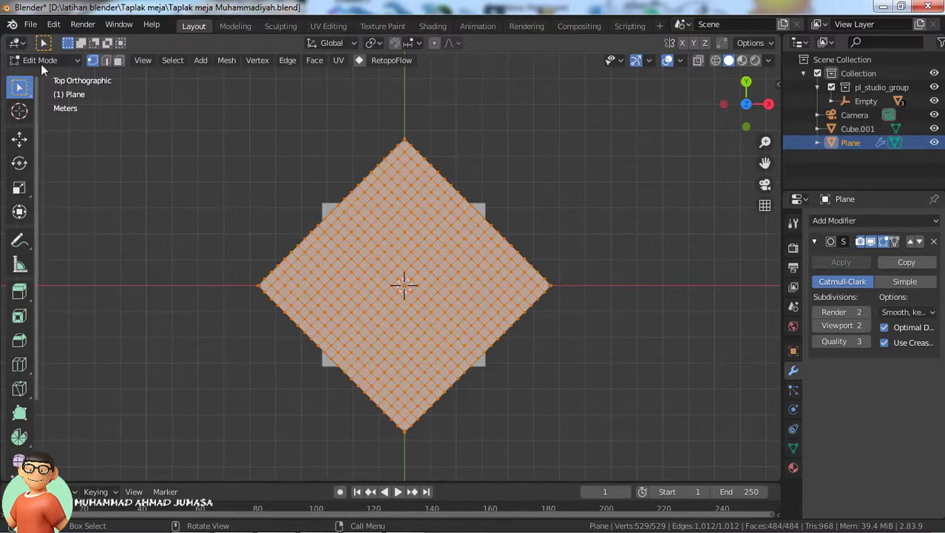
- Subdivide all faces of the plane once more with a single cut
right_click(420, 284)
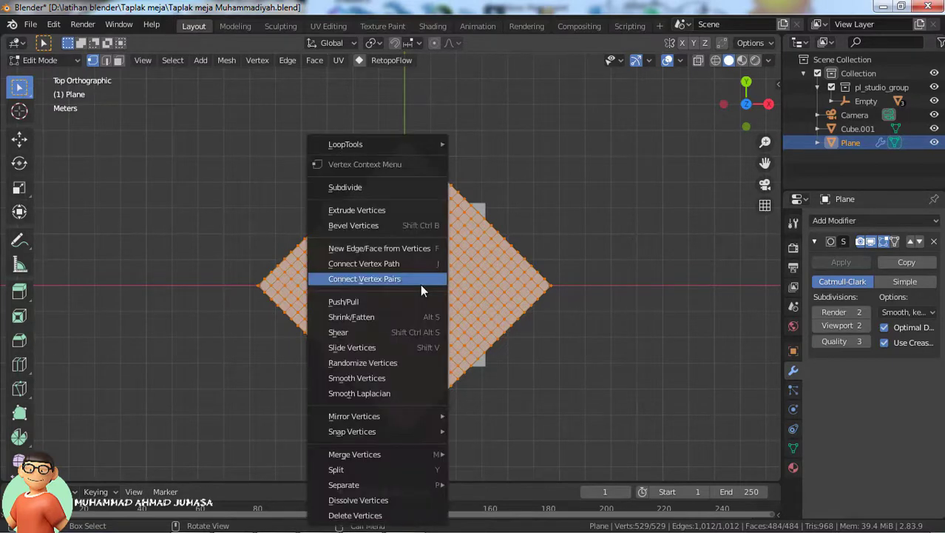
left_click(350, 186)
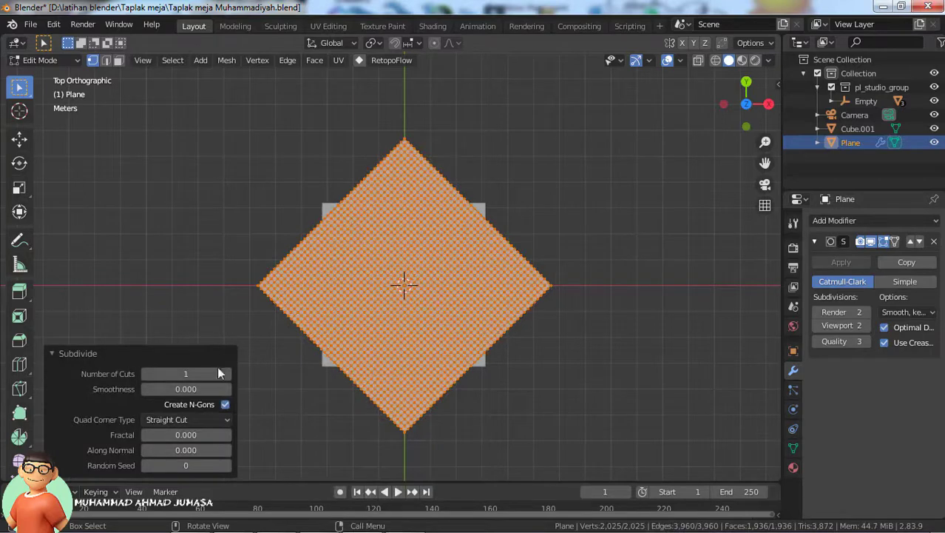
left_click(600, 237)
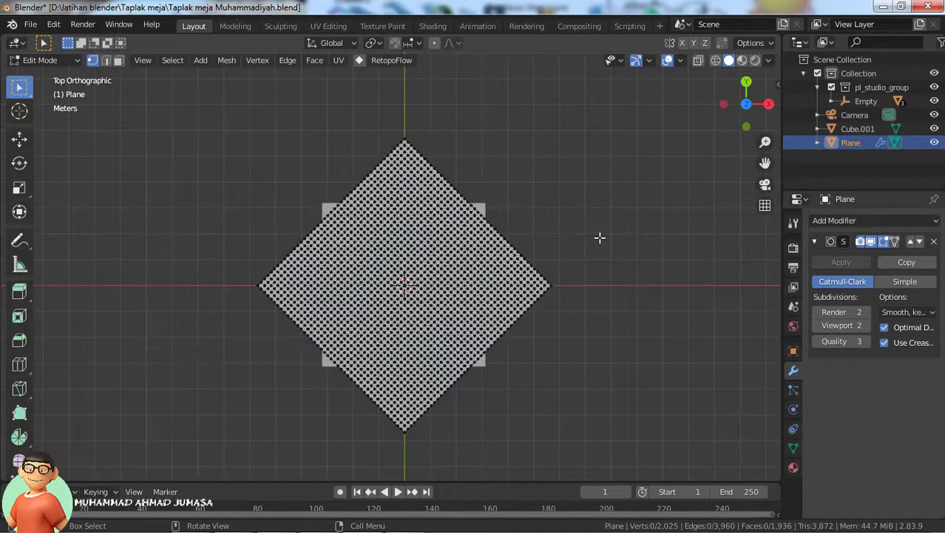
- Select the plane's entire mesh and unwrap it in the UV Editing workspace using Smart UV Project with the default settings
key("ctrl+equal")
key("ctrl+equal")
key("ctrl+minus")
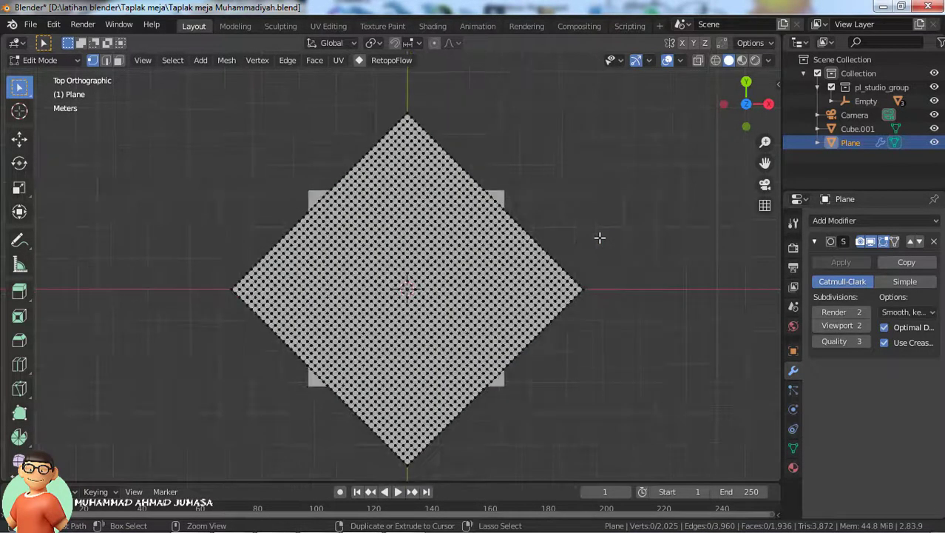
key("a")
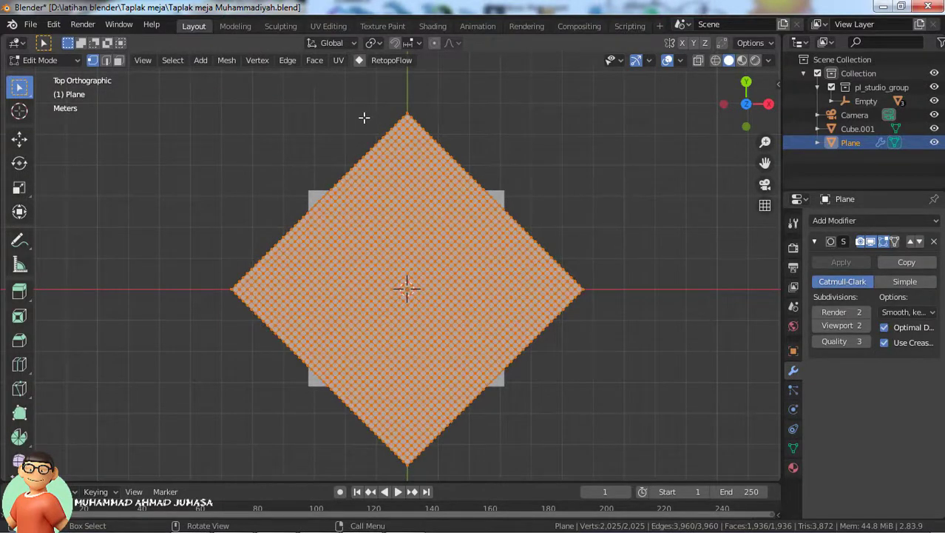
left_click(432, 27)
left_click(392, 27)
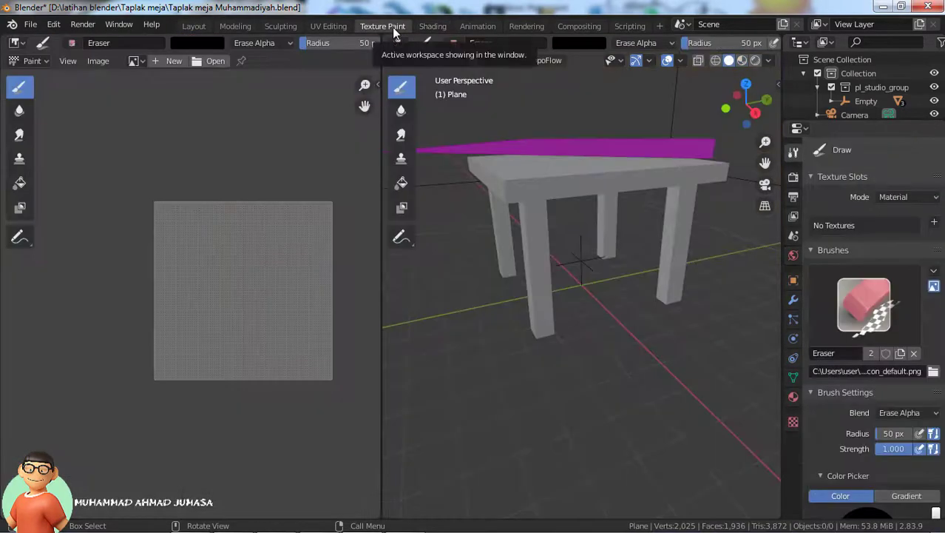
left_click(320, 26)
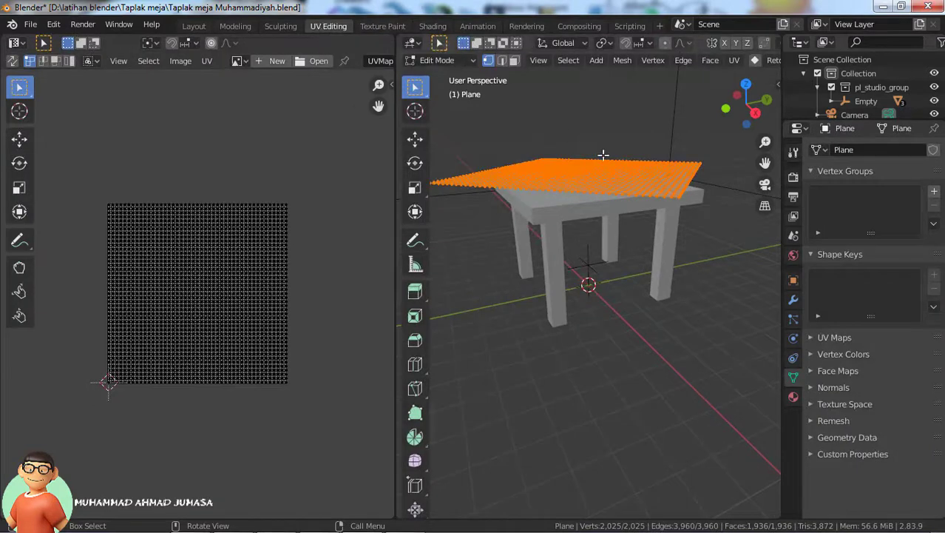
middle_click_drag(578, 232, 621, 170)
left_click(734, 60)
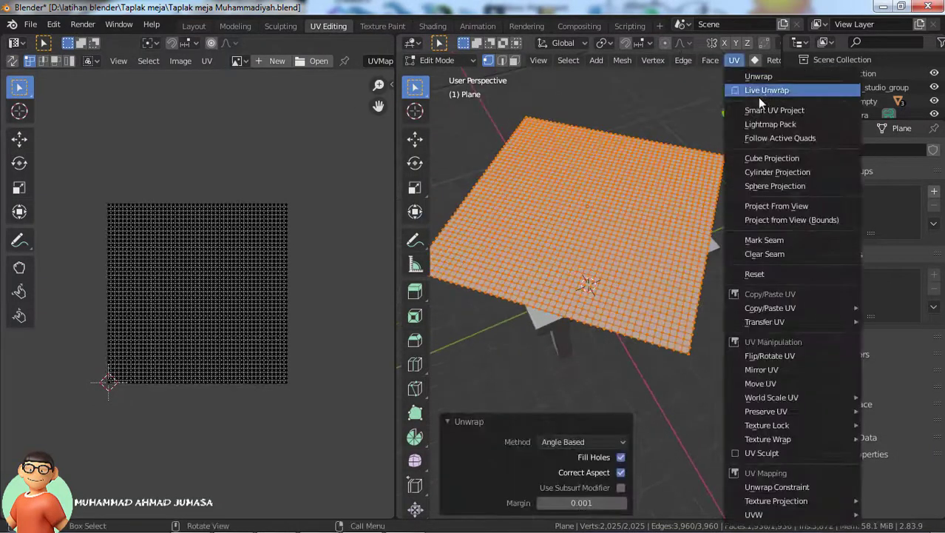
left_click(763, 110)
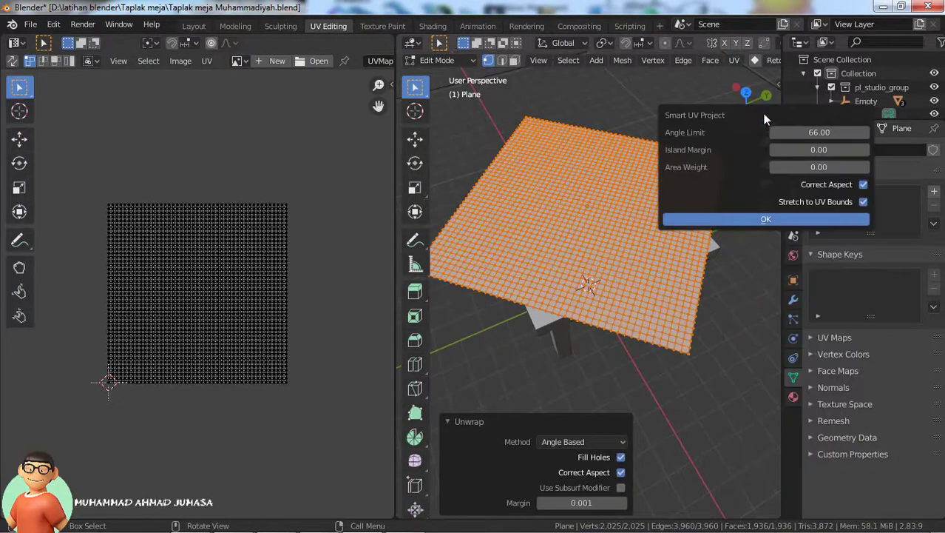
left_click(767, 215)
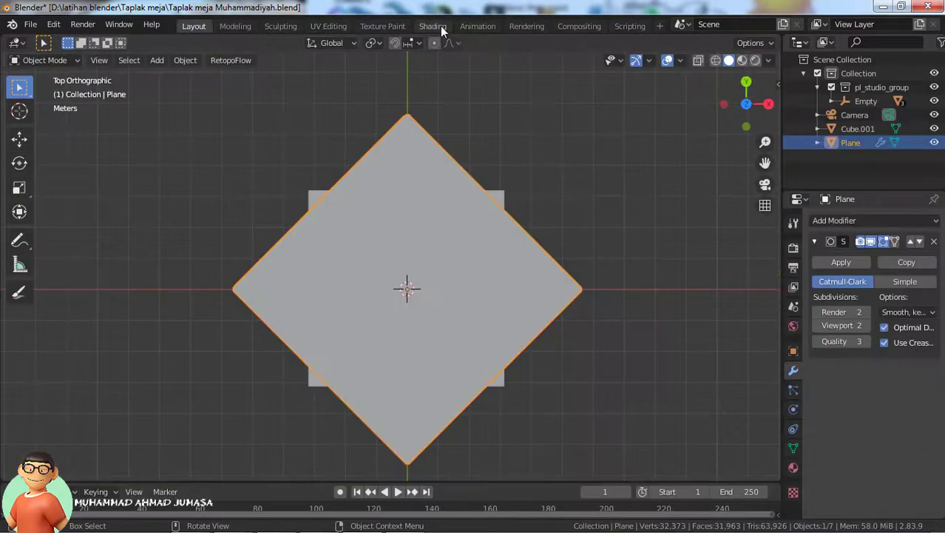
- Create a new node-based material for the plane in the Shading workspace
left_click(439, 26)
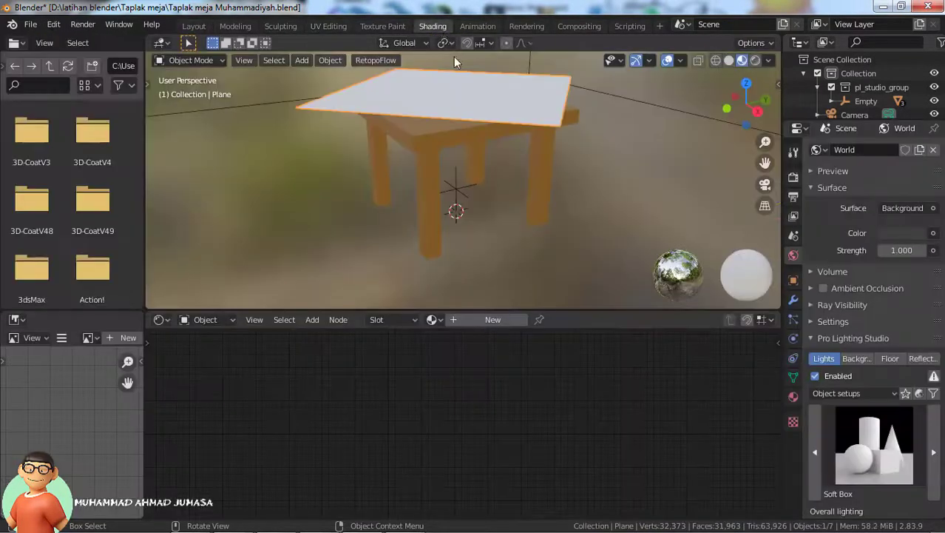
left_click(525, 319)
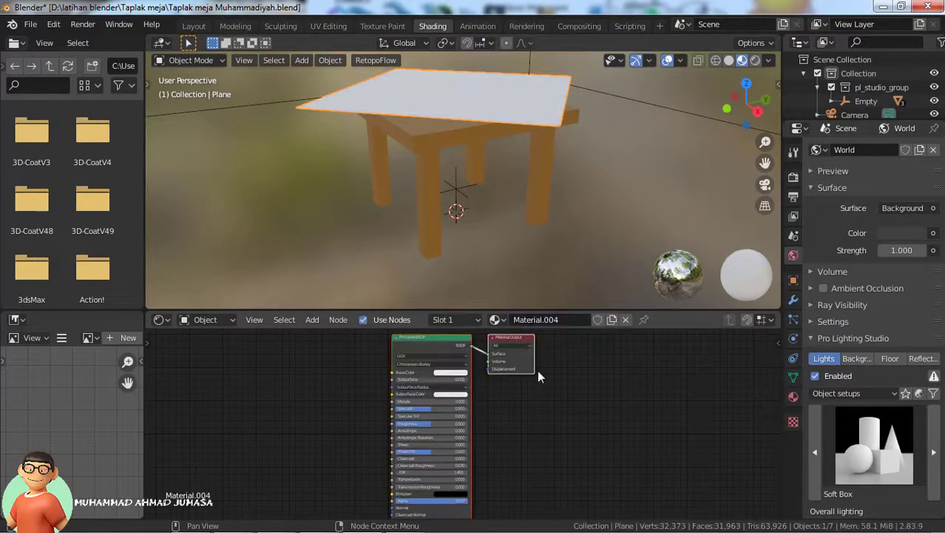
left_click(325, 416)
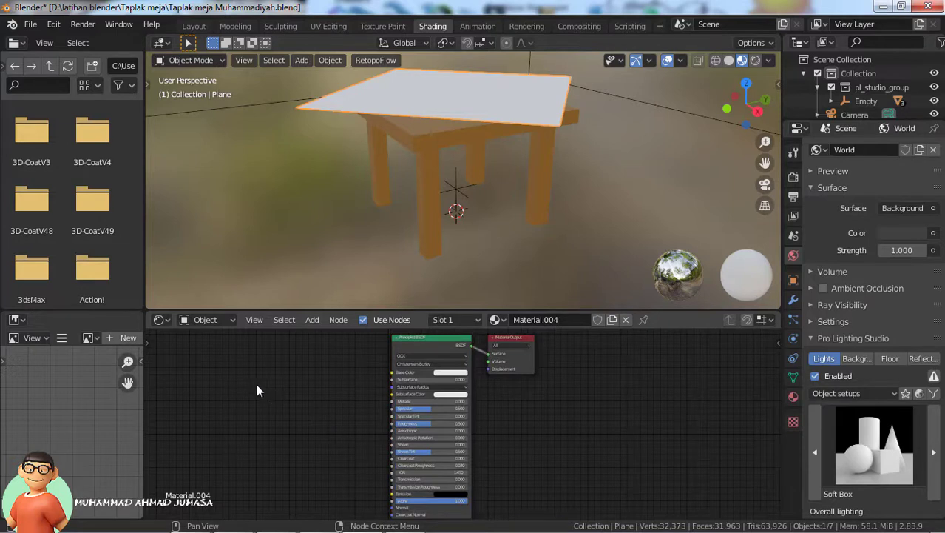
- Search for an Image Texture node, add it to the plane's material and place it beside the Principled BSDF node
left_click(307, 322)
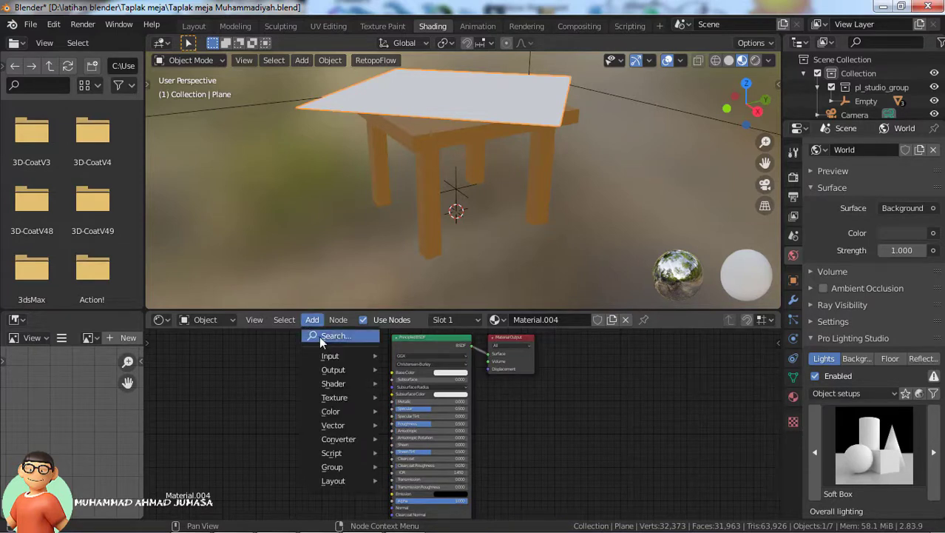
left_click(321, 337)
type("image")
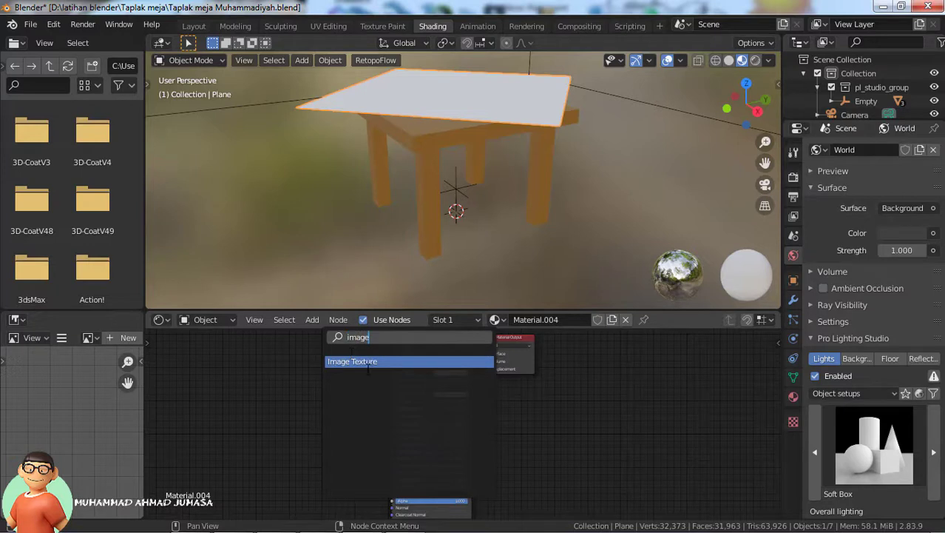
left_click(369, 363)
left_click(260, 386)
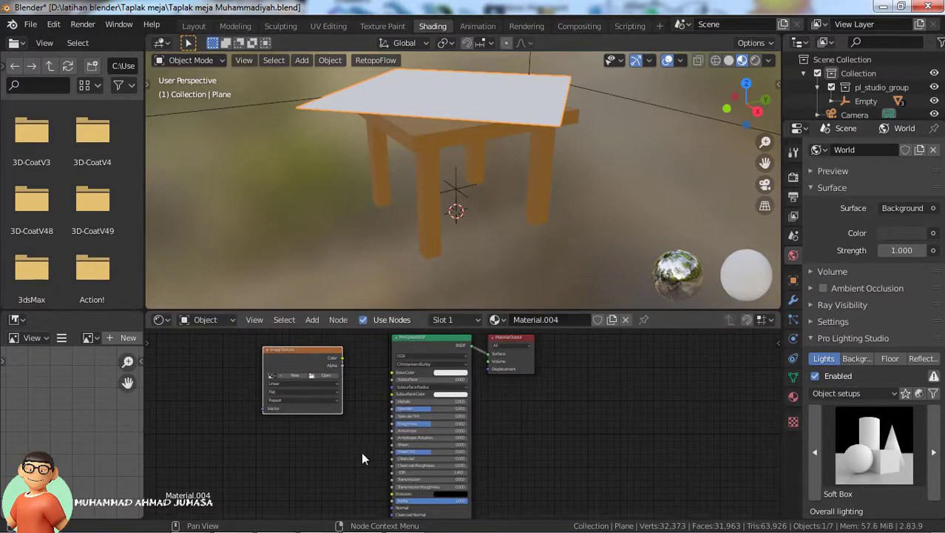
- Load taplak meja muhammadiyah2.jpg from the Taplak meja folder into the Image Texture node
scroll(365, 452, "up", 3)
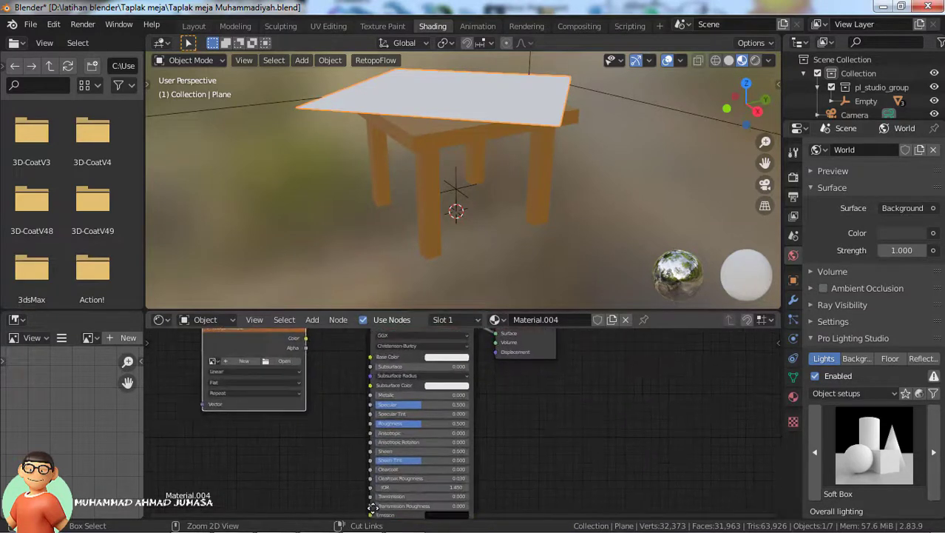
left_click(252, 349)
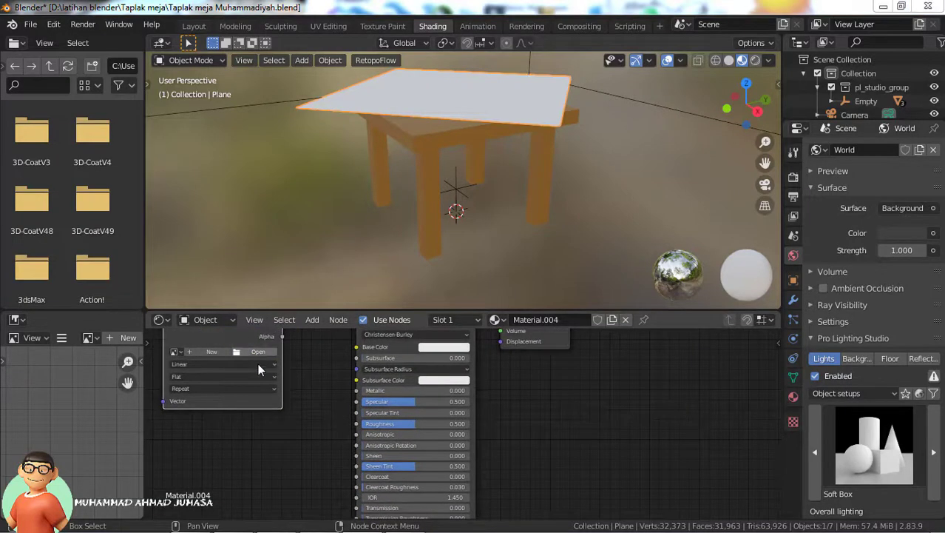
left_click(409, 168)
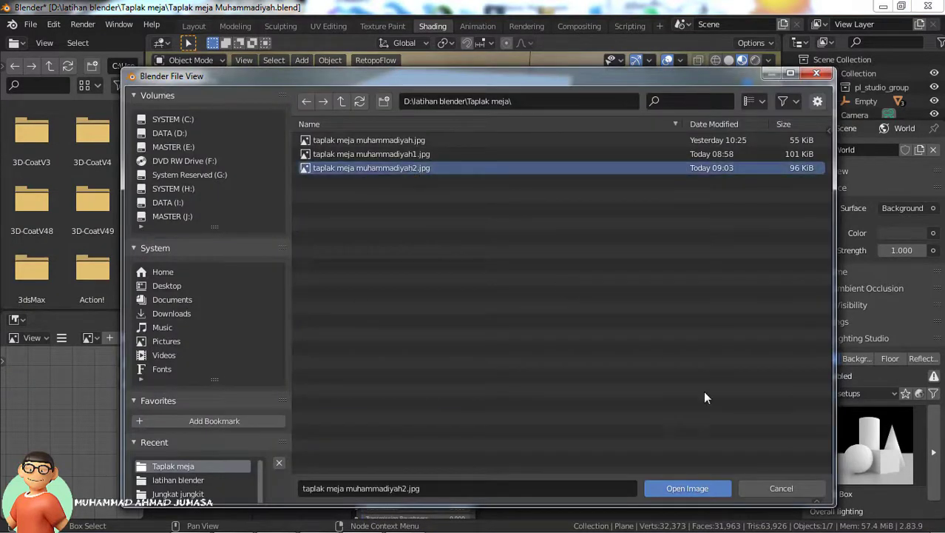
left_click(690, 489)
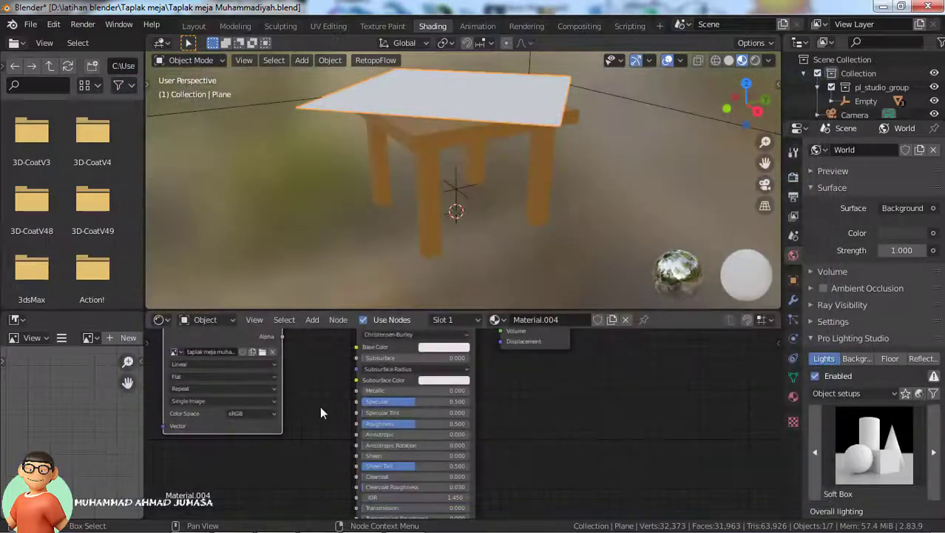
- Link the Image Texture node's Color output to the Principled BSDF's Base Color input and inspect the textured plane
middle_click_drag(300, 400, 348, 446)
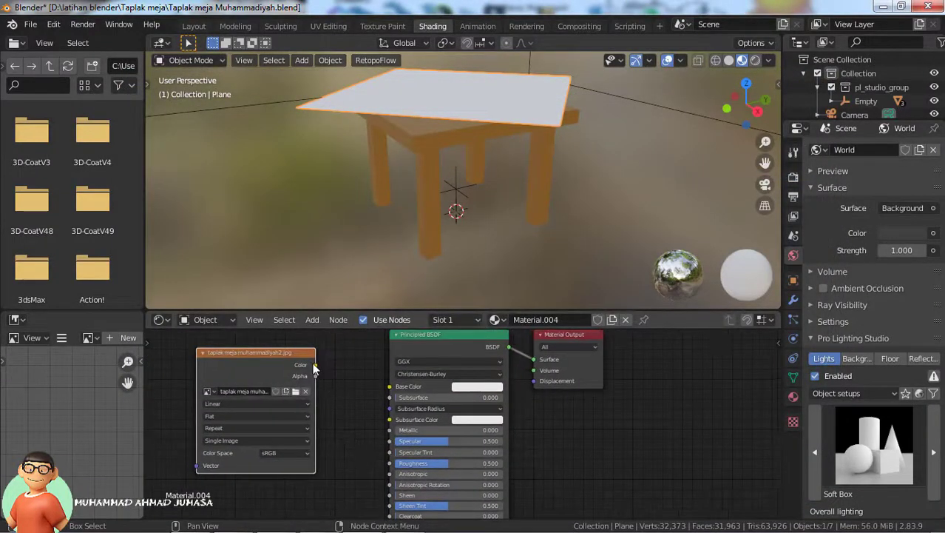
left_click_drag(315, 365, 390, 386)
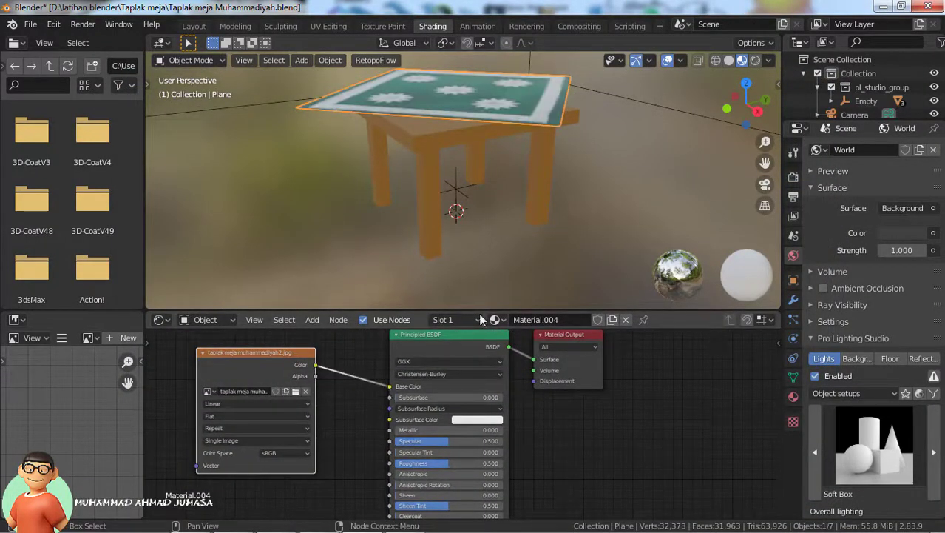
middle_click_drag(542, 178, 495, 222)
scroll(544, 254, "up", 3)
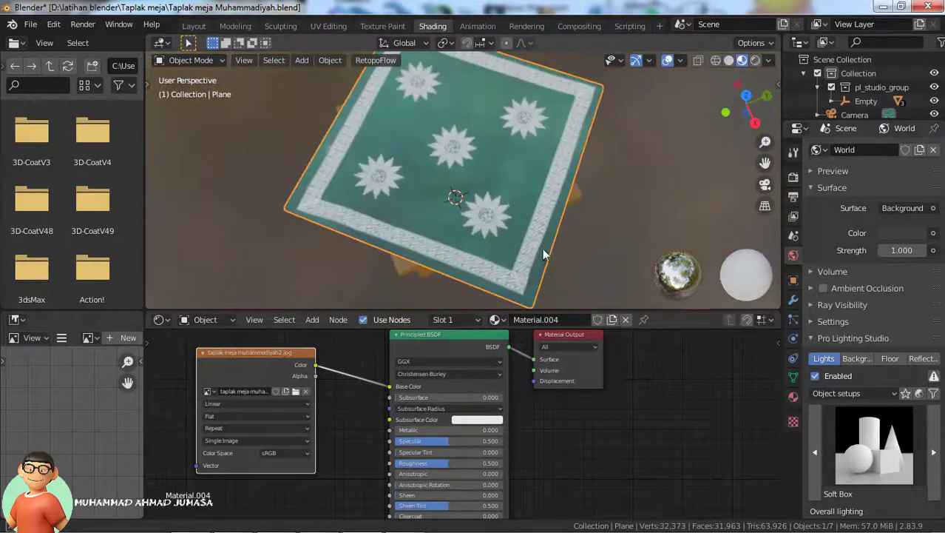
middle_click_drag(544, 254, 576, 237)
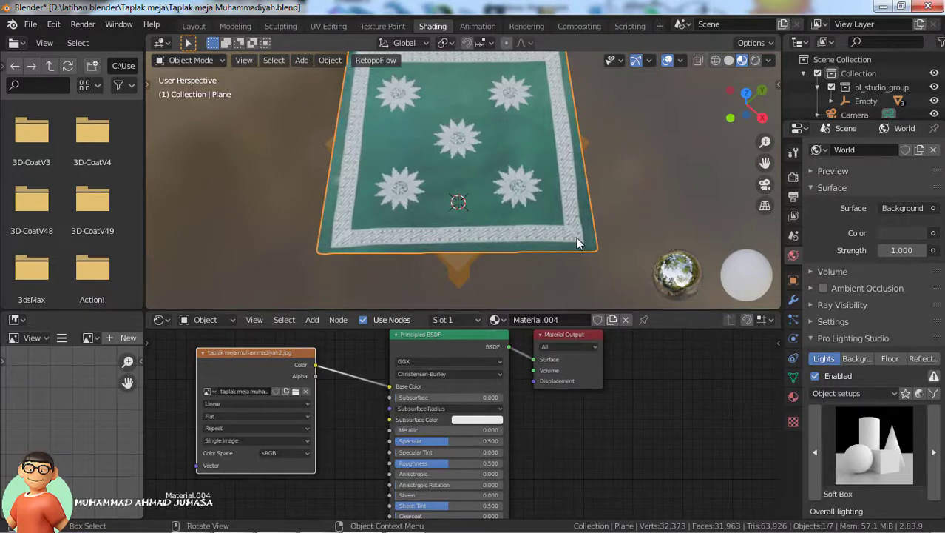
middle_click_drag(606, 190, 563, 204)
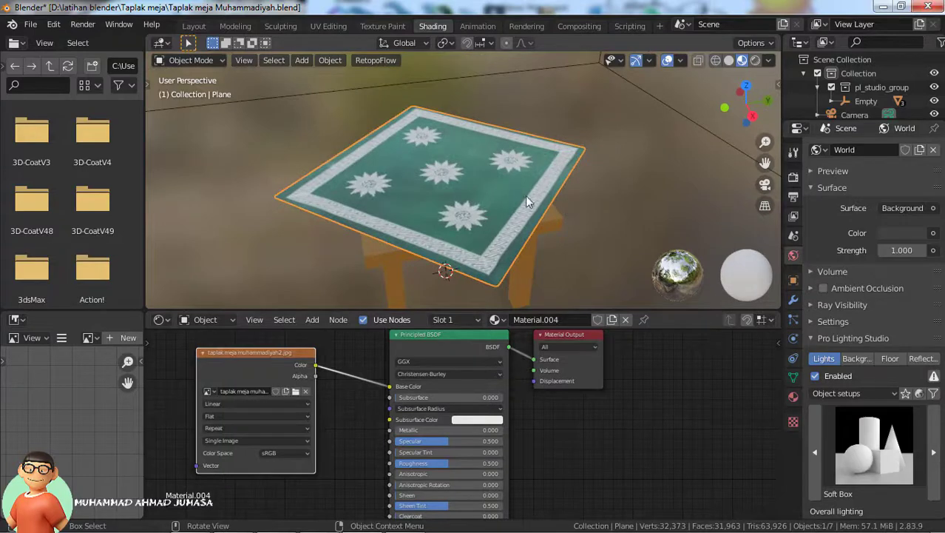
- Return to the Layout workspace and show the plane and table with rendered viewport shading
left_click(192, 26)
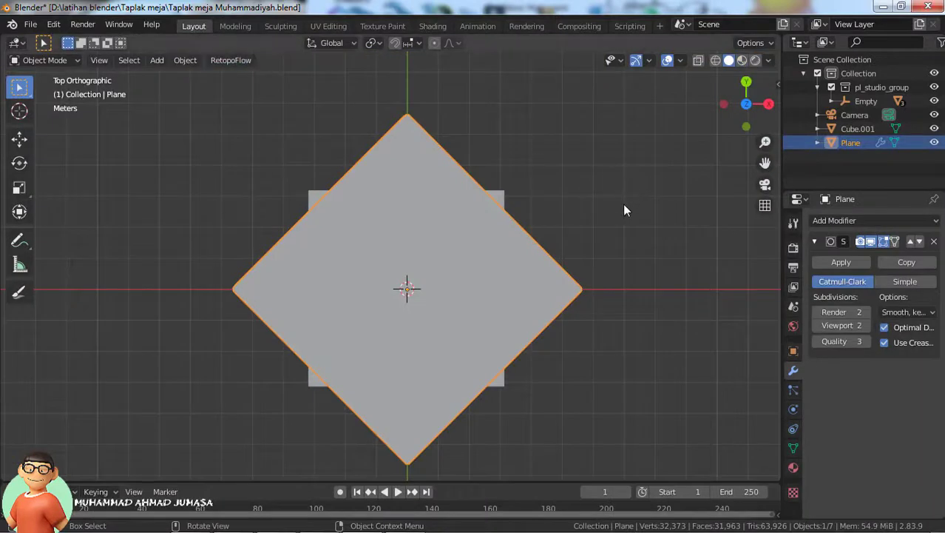
middle_click_drag(608, 226, 584, 158)
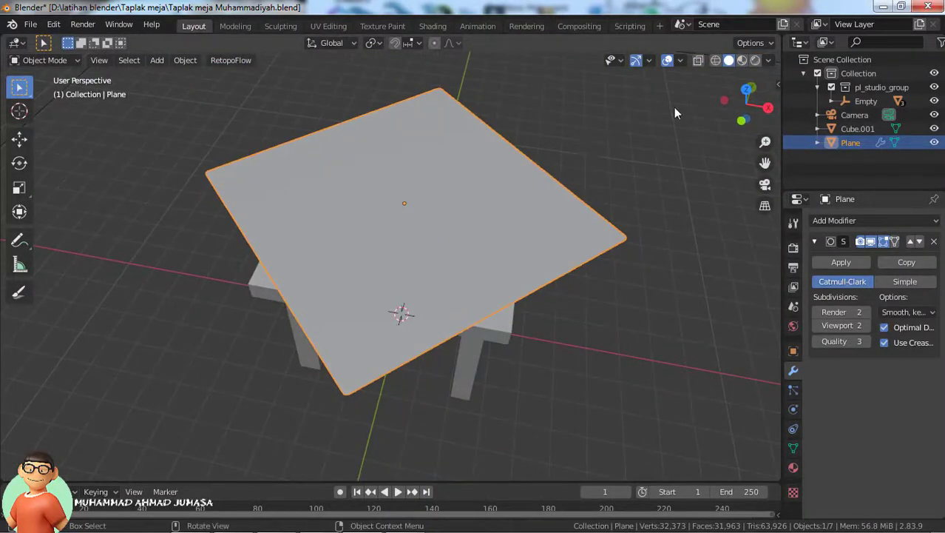
left_click(755, 60)
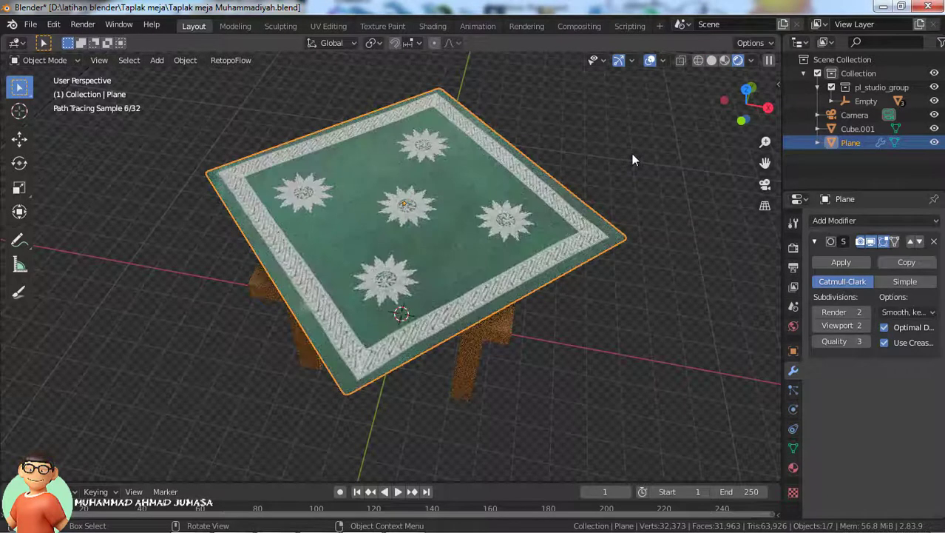
left_click(633, 160)
left_click(592, 243)
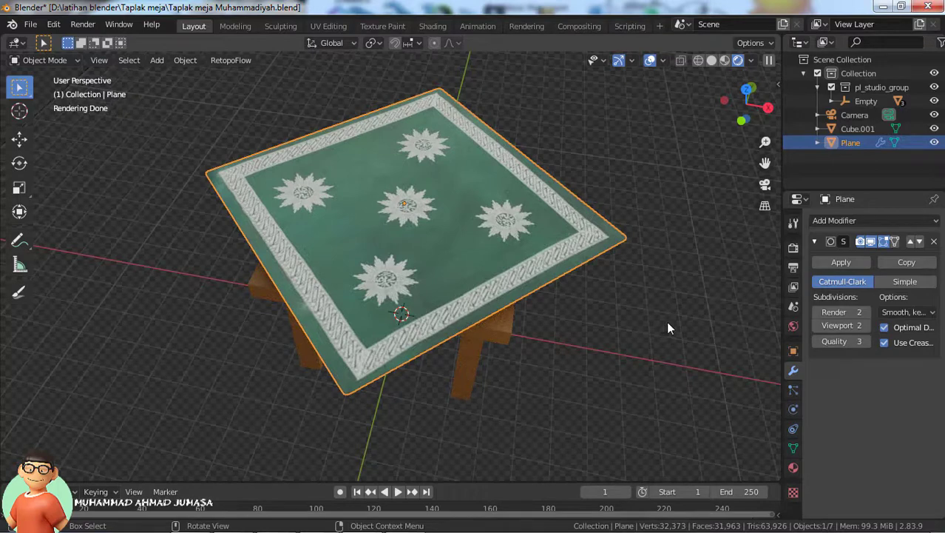
left_click(667, 324)
- Select the tablecloth plane and enable Cloth physics on it
left_click(584, 209)
left_click(793, 390)
left_click(794, 410)
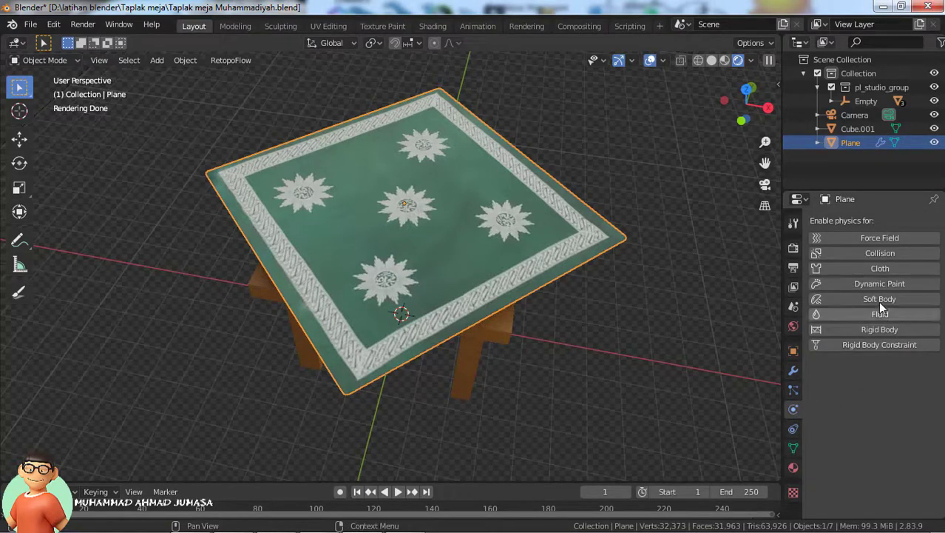
left_click(876, 269)
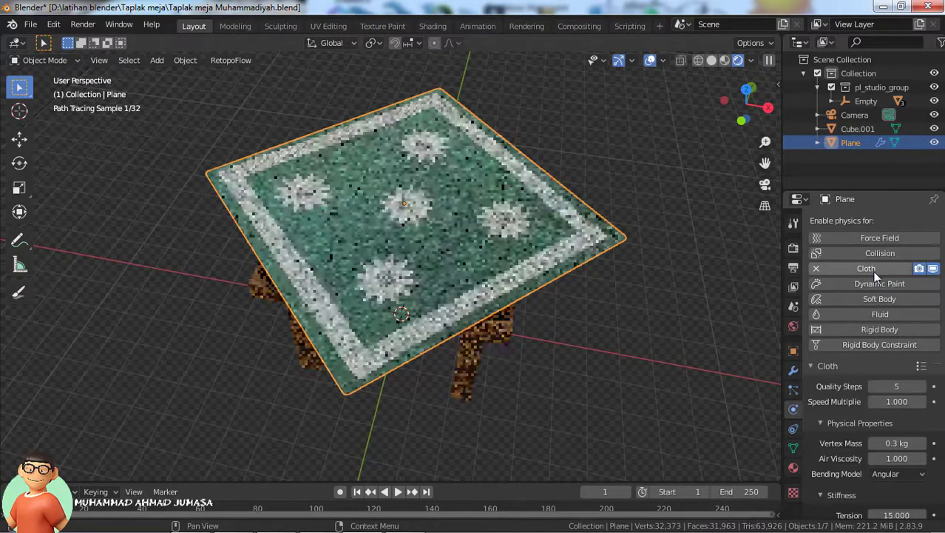
- Enable Collision physics on the table object, and reselect the tablecloth plane
left_click(474, 365)
mouse_move(513, 373)
middle_mouse_down()
mouse_move(525, 329)
mouse_move(510, 302)
mouse_move(511, 317)
middle_mouse_up()
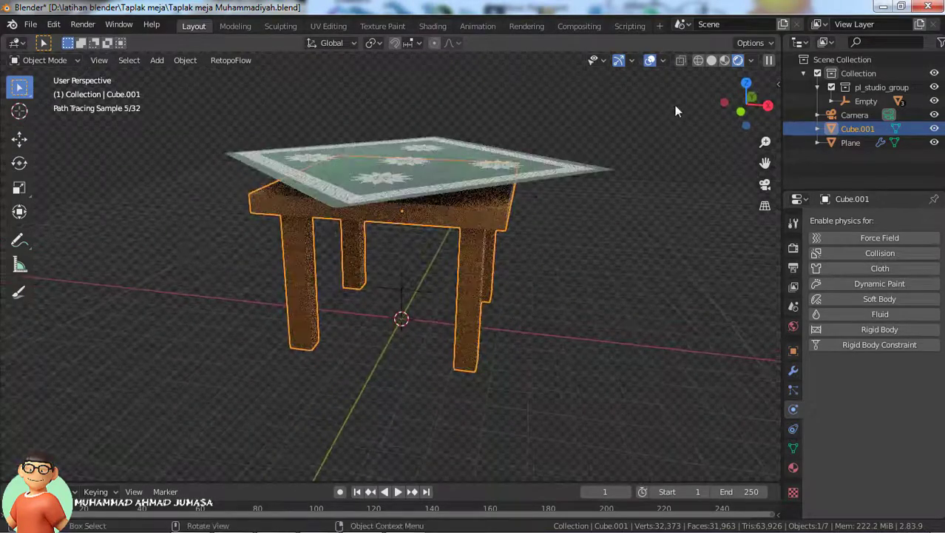
left_click(600, 314)
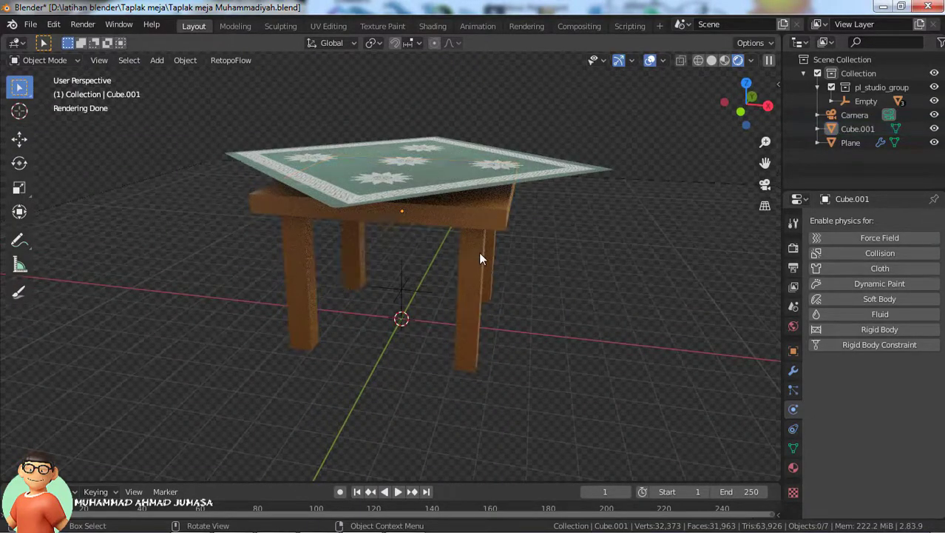
left_click(480, 254)
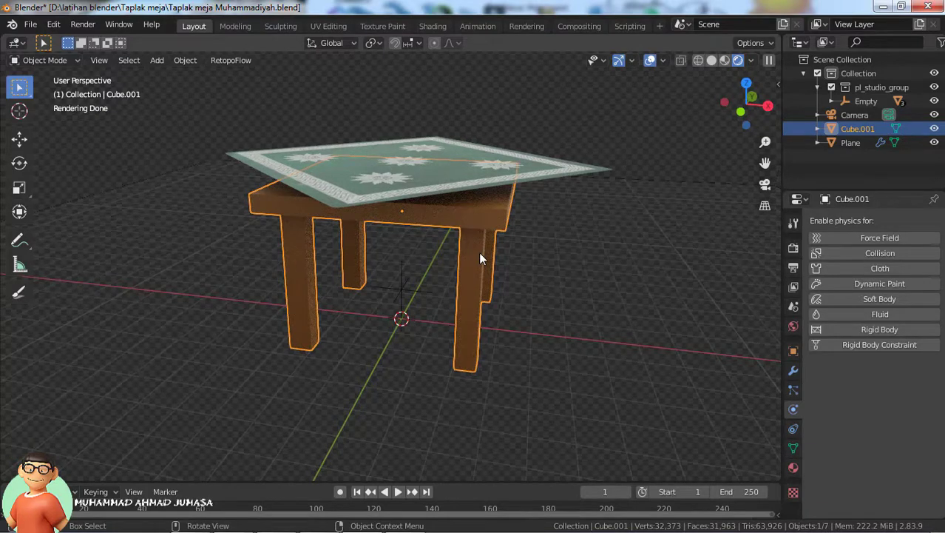
left_click(857, 253)
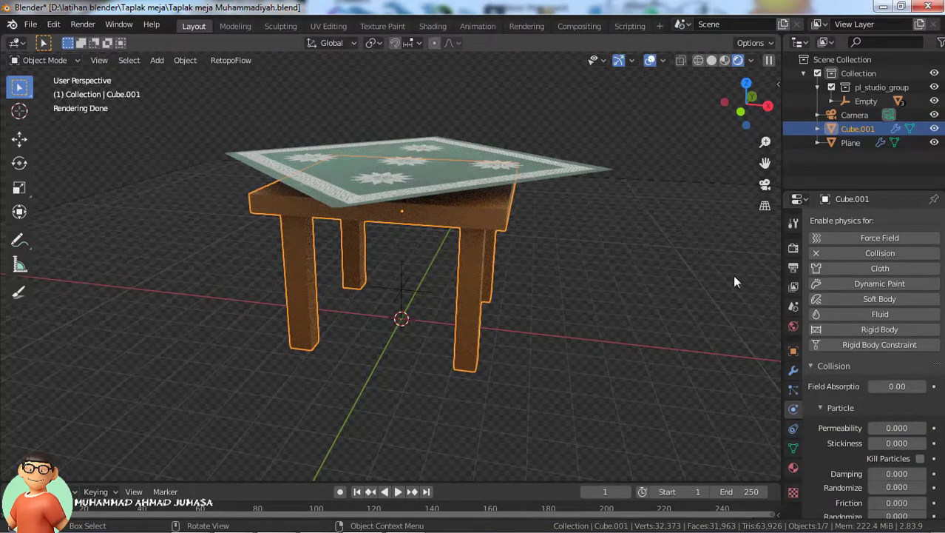
left_click(550, 158)
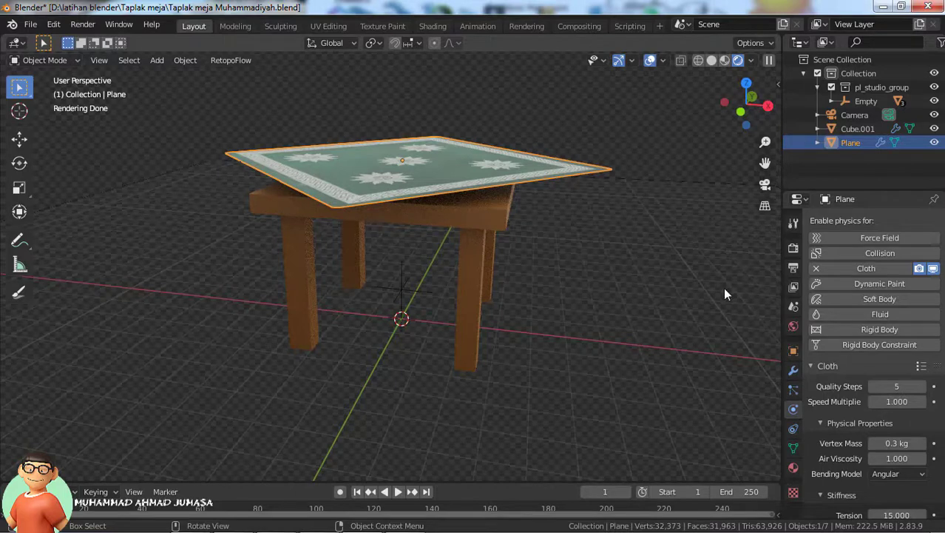
- Set the tablecloth's cloth Quality Steps to 9
left_click(906, 385)
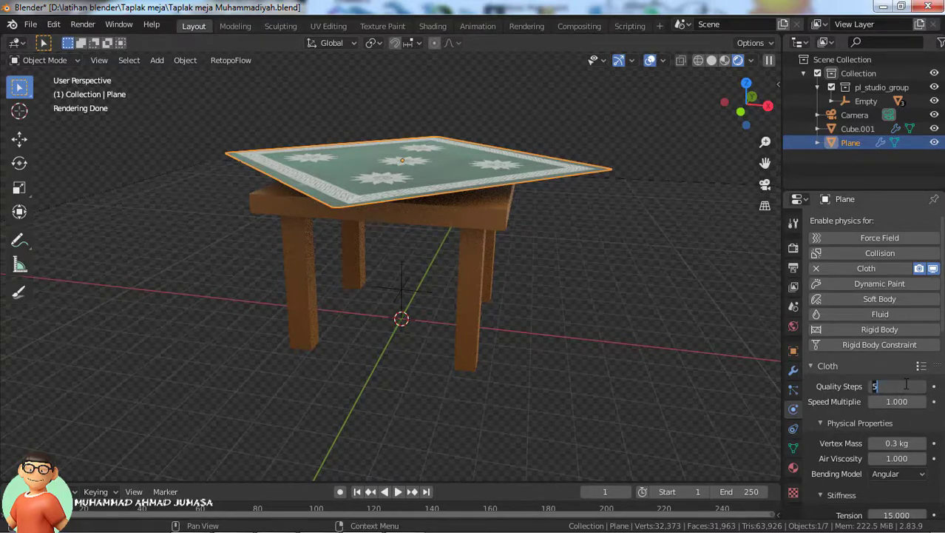
type("9")
key("Return")
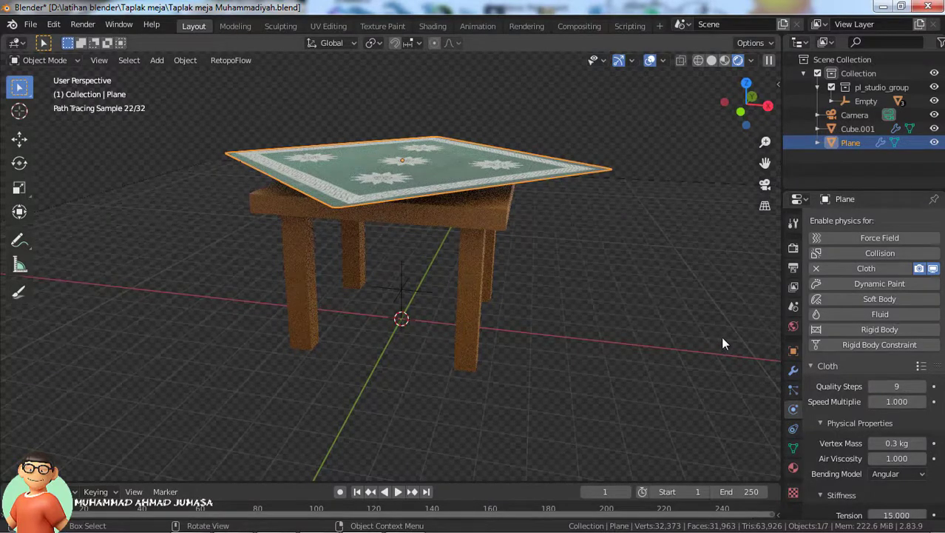
- Apply the Silk cloth preset to the tablecloth plane and deselect it
left_click(921, 368)
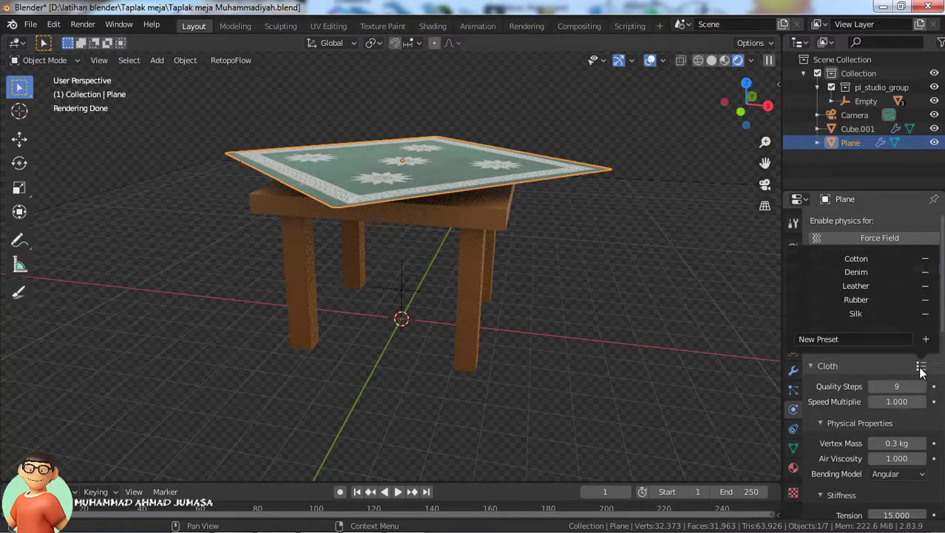
left_click(870, 316)
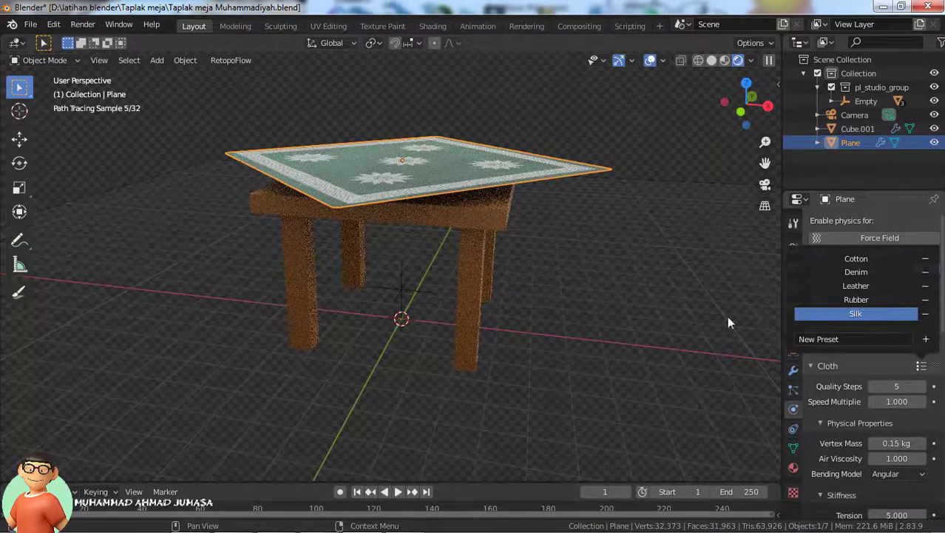
left_click(613, 309)
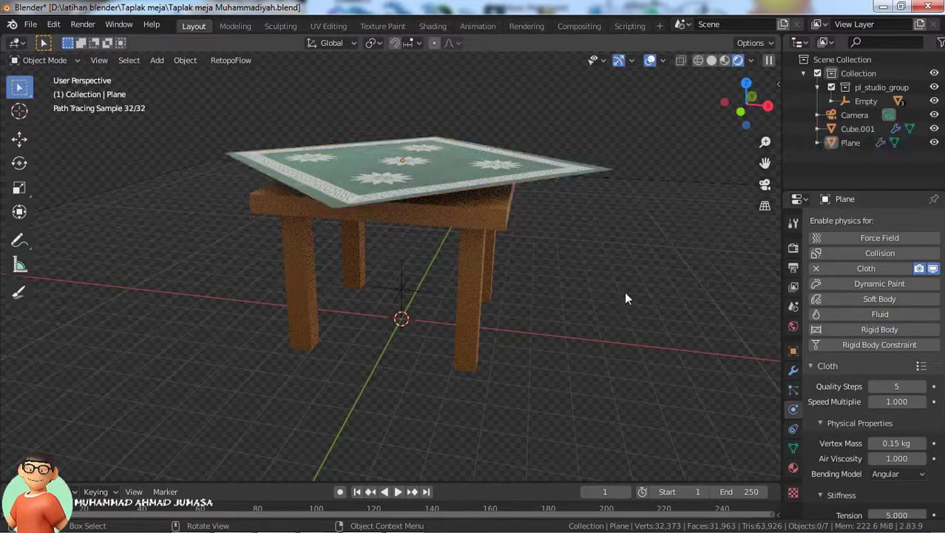
- Switch the viewport to solid shading, enlarge the timeline, and play the cloth simulation from frame 1, stopping at frame 242
left_click(709, 61)
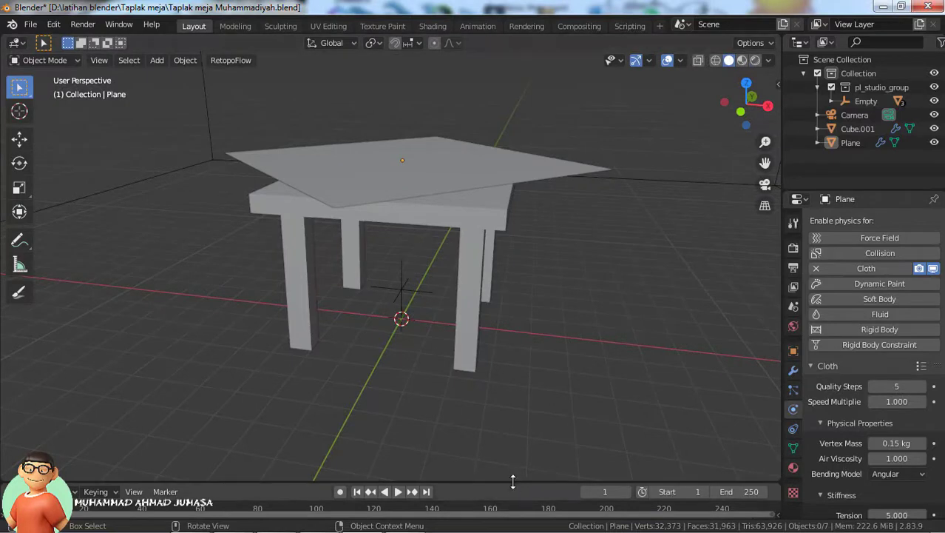
left_click_drag(512, 485, 529, 419)
left_click_drag(526, 362, 525, 331)
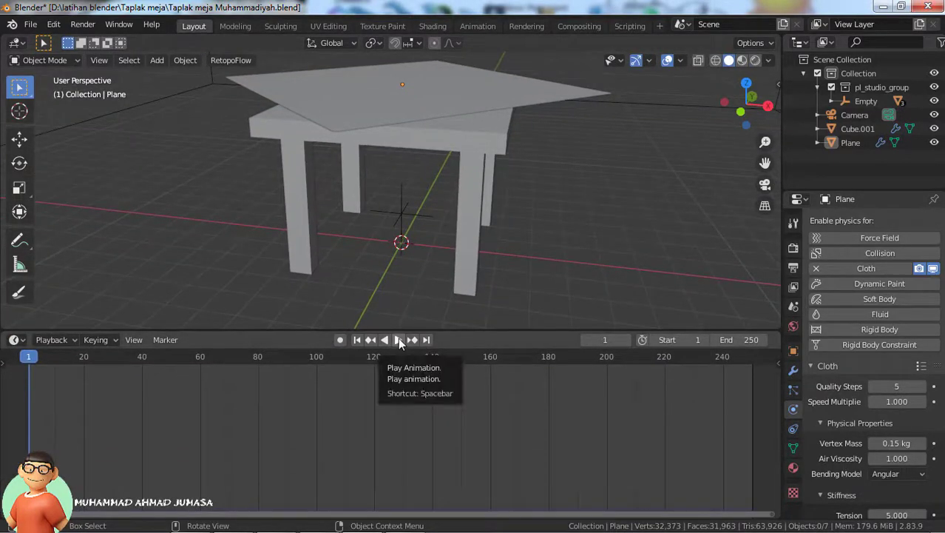
left_click(398, 339)
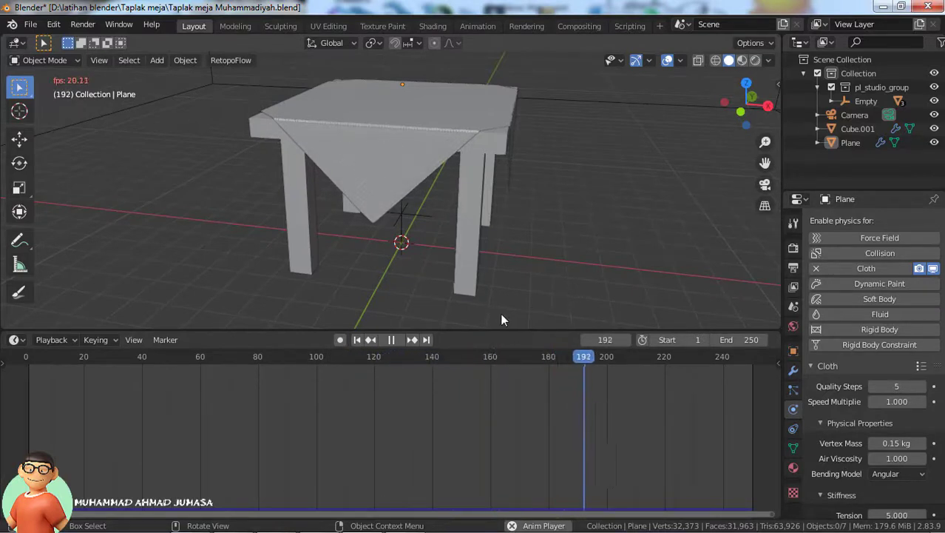
left_click(392, 341)
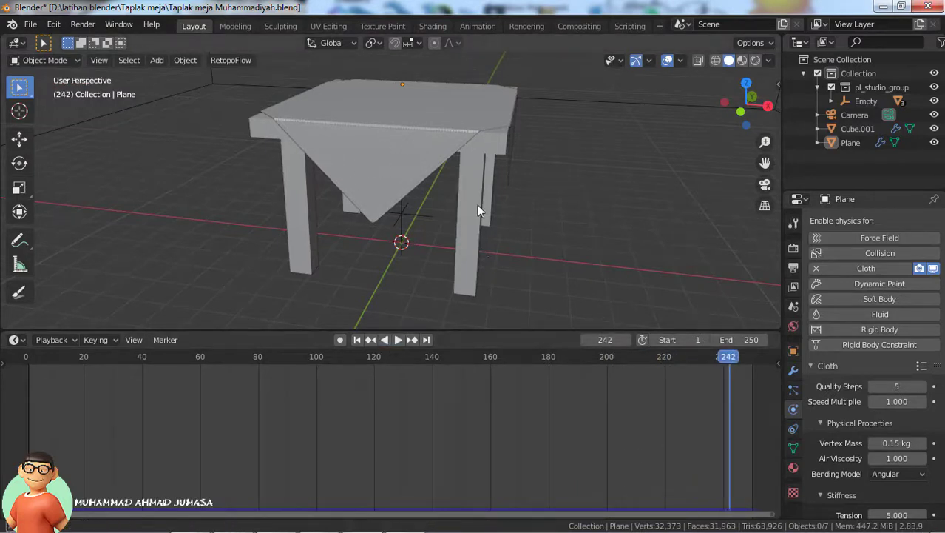
- Select the draped tablecloth and apply Shade Smooth to it
middle_click_drag(477, 205, 382, 180)
left_click(382, 178)
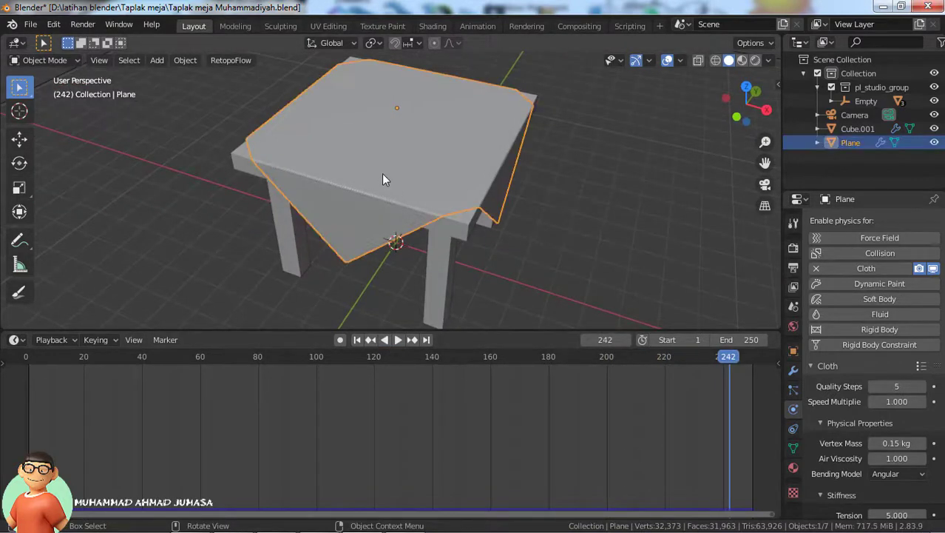
right_click(382, 177)
left_click(383, 175)
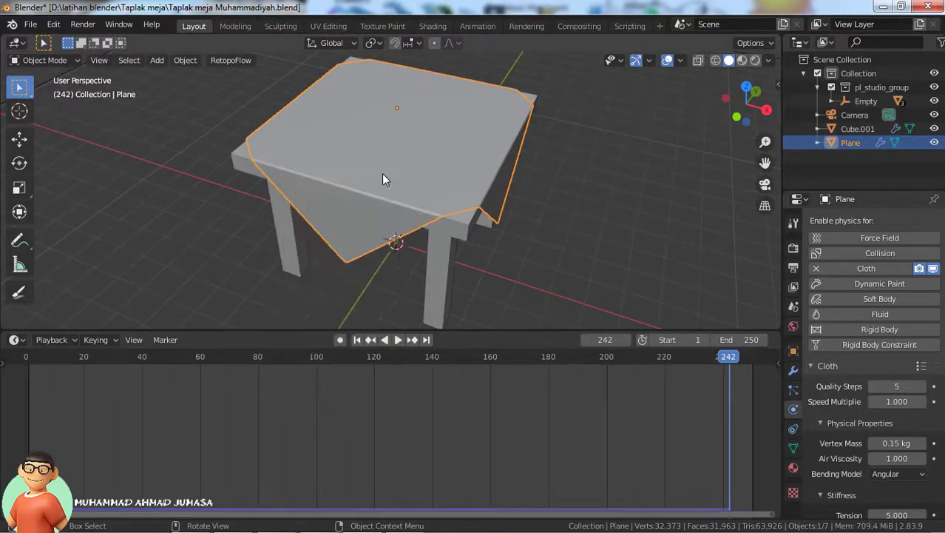
- Switch the viewport back to rendered shading and inspect the draped, deselected tablecloth from several angles
scroll(386, 172, "up", 4)
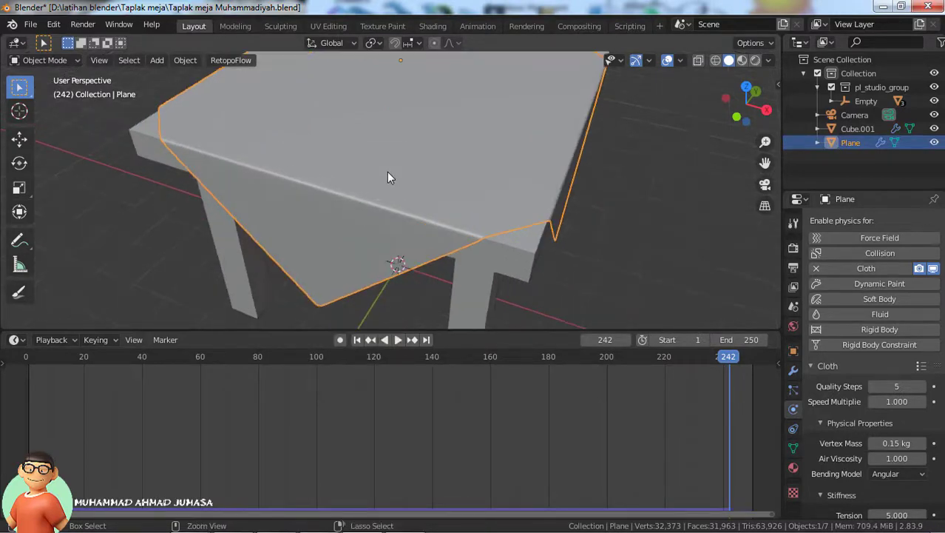
middle_click_drag(432, 196, 532, 232)
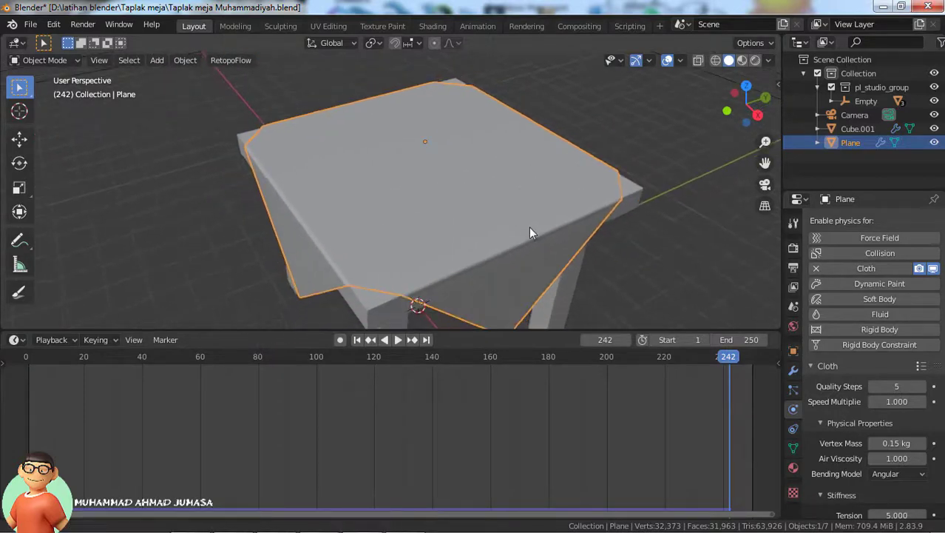
left_click(754, 64)
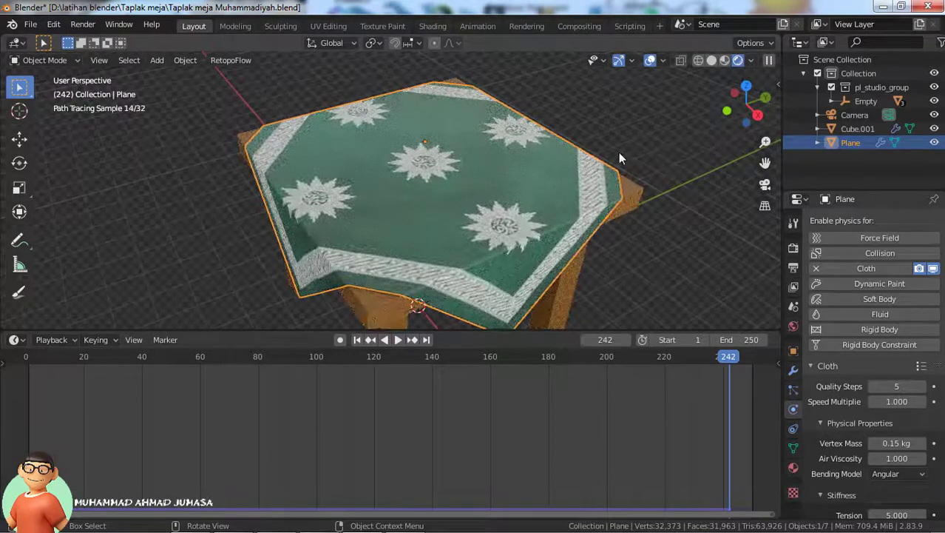
left_click(630, 130)
middle_click_drag(584, 240, 620, 225)
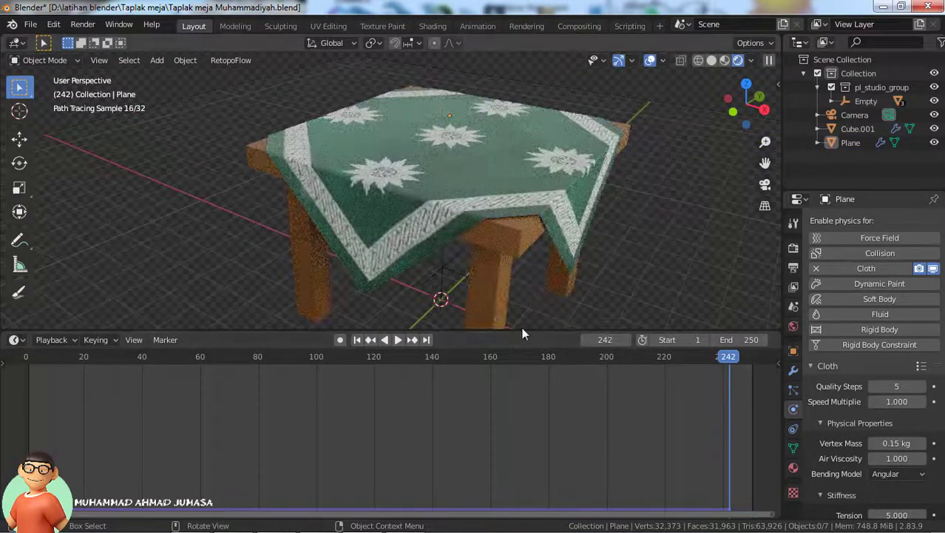
- Shrink the timeline to enlarge the viewport and examine how the tablecloth drapes over the table from all sides
mouse_move(528, 331)
left_mouse_down()
mouse_move(542, 444)
mouse_move(544, 436)
left_mouse_up()
middle_click_drag(657, 314, 705, 312)
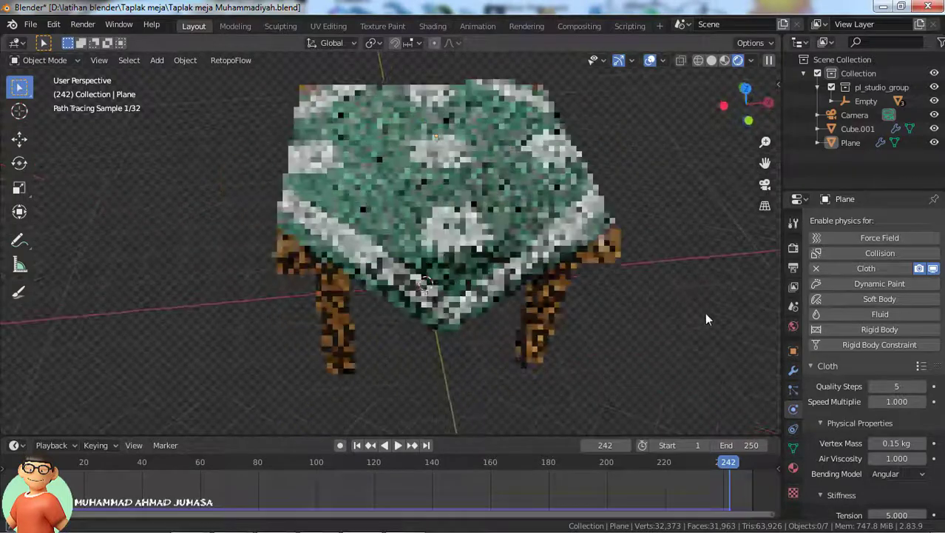
mouse_move(622, 307)
middle_mouse_down()
mouse_move(706, 294)
mouse_move(593, 270)
mouse_move(602, 296)
mouse_move(599, 288)
mouse_move(641, 265)
middle_mouse_up()
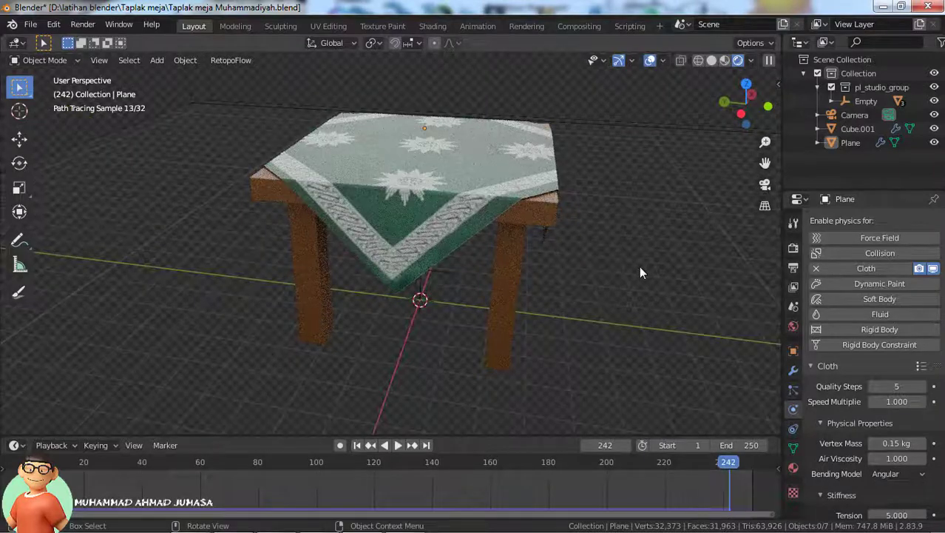
mouse_move(538, 277)
middle_mouse_down()
mouse_move(634, 317)
mouse_move(601, 292)
mouse_move(657, 279)
mouse_move(617, 285)
middle_mouse_up()
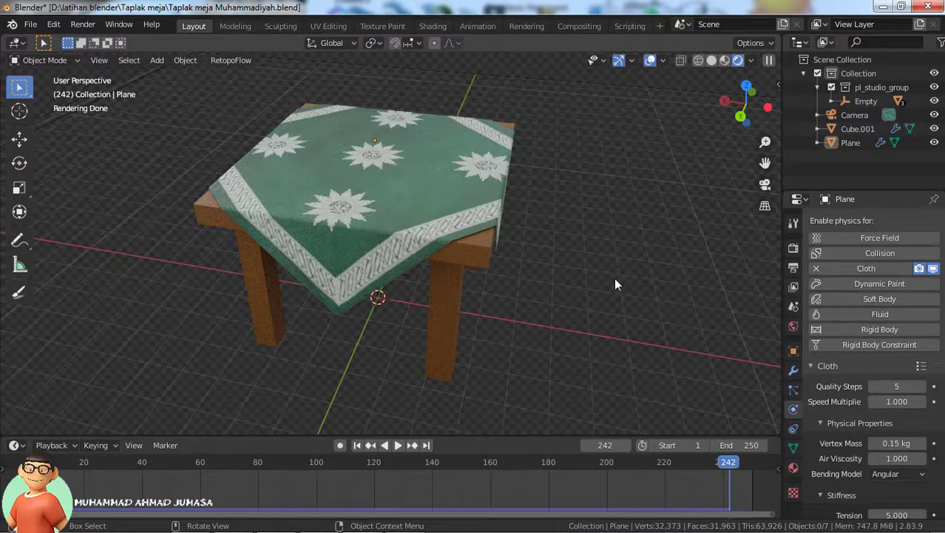
mouse_move(617, 278)
middle_mouse_down()
mouse_move(692, 285)
mouse_move(743, 270)
middle_mouse_up()
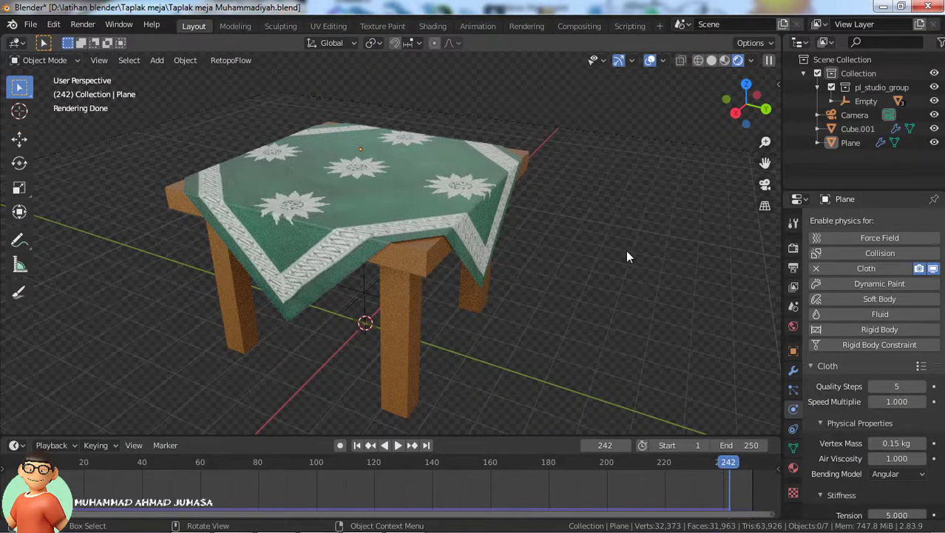
mouse_move(560, 266)
middle_mouse_down()
mouse_move(655, 285)
mouse_move(707, 275)
middle_mouse_up()
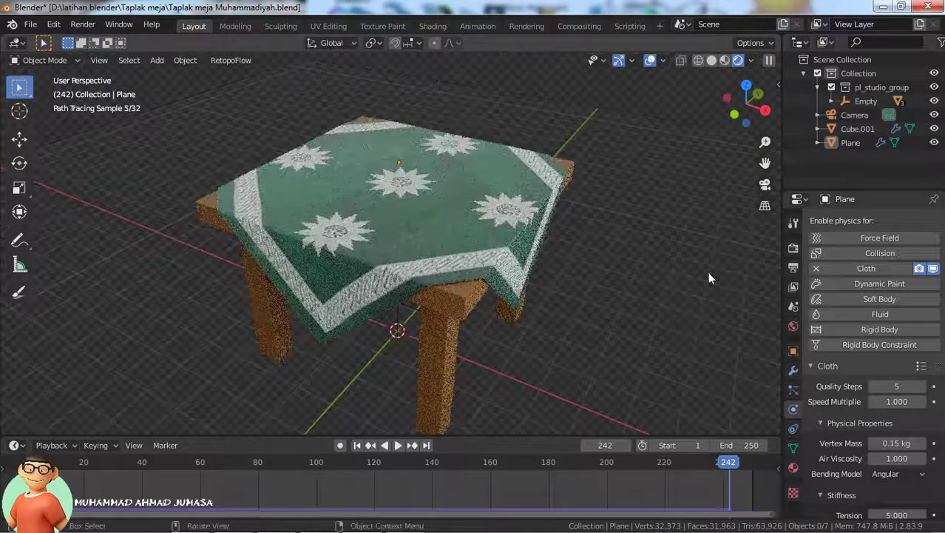
middle_click_drag(593, 275, 590, 255)
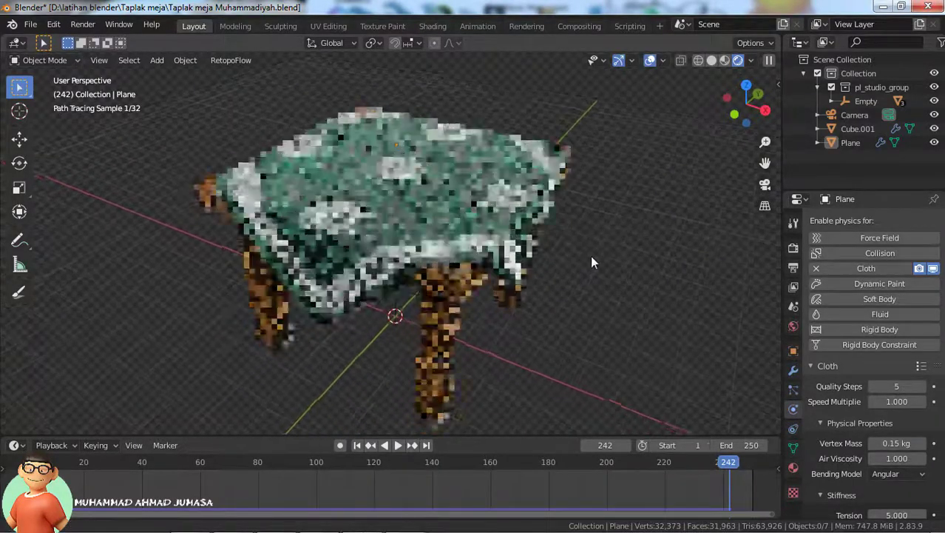
- Save the scene as a new file named Taplak meja Muhammadiyah1.blend in the D:\latihan blender\Taplak meja folder
left_click(30, 25)
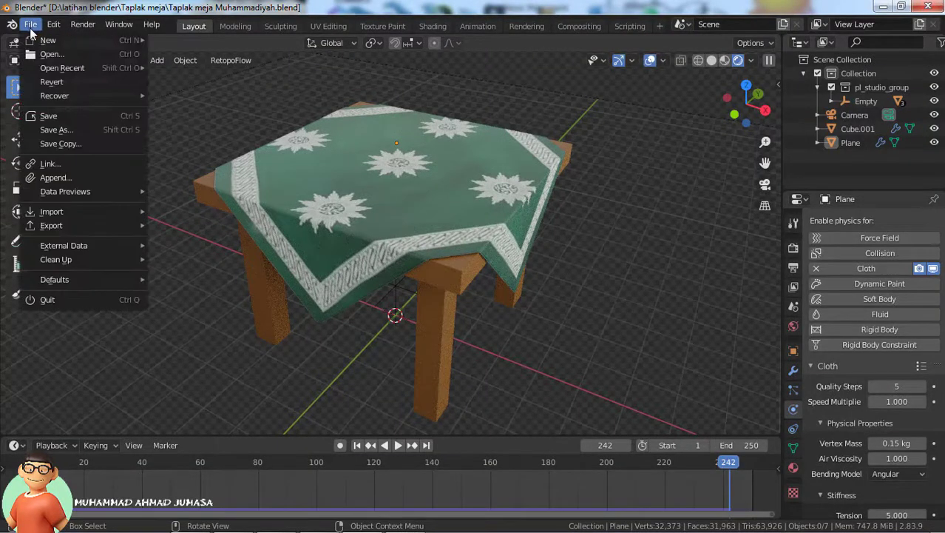
left_click(52, 130)
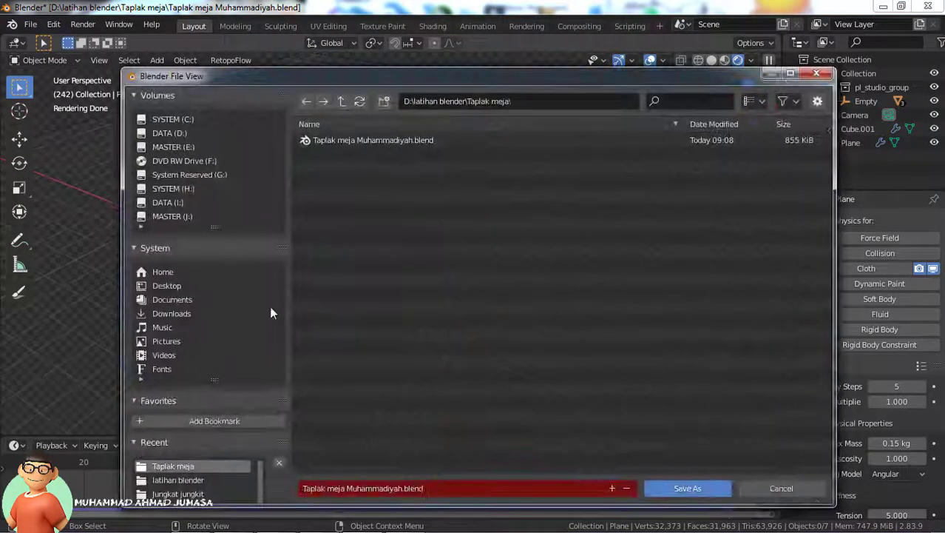
left_click(401, 491)
left_click(402, 490)
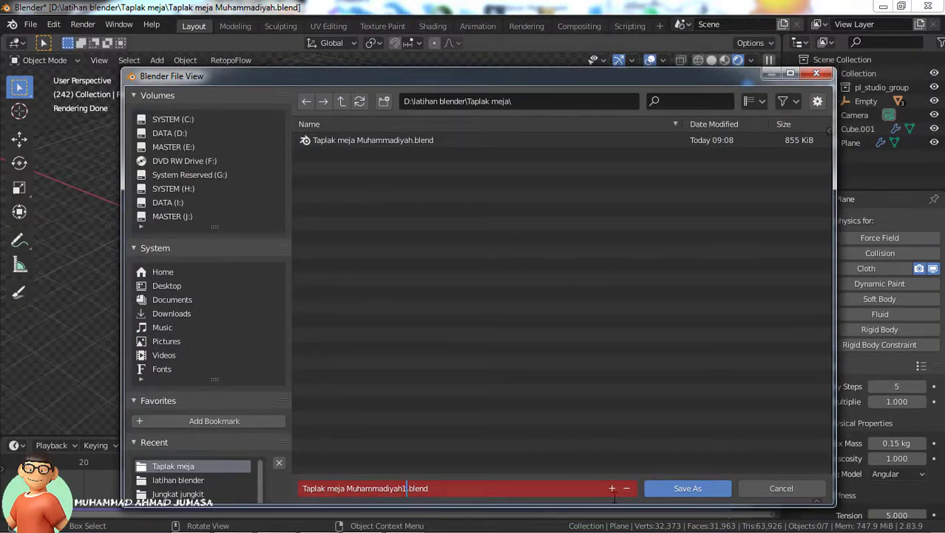
left_click(676, 489)
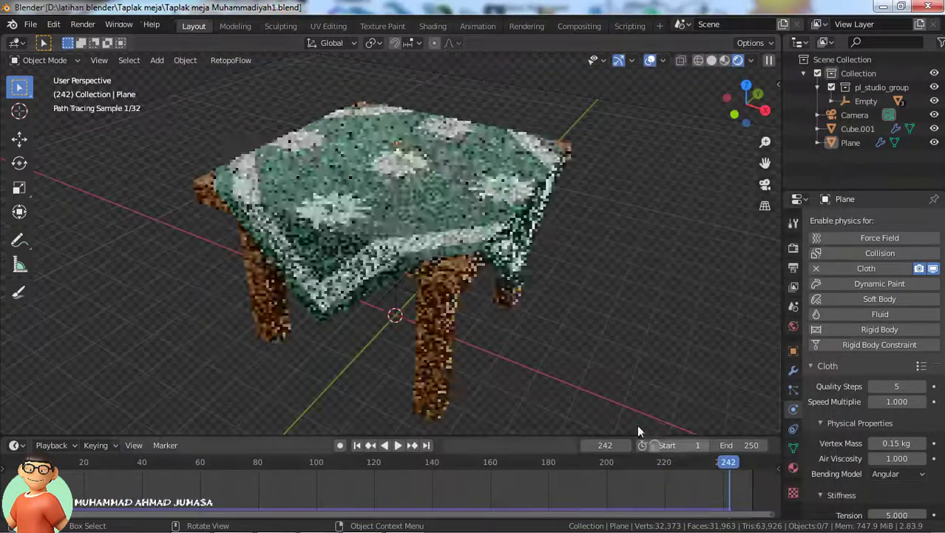